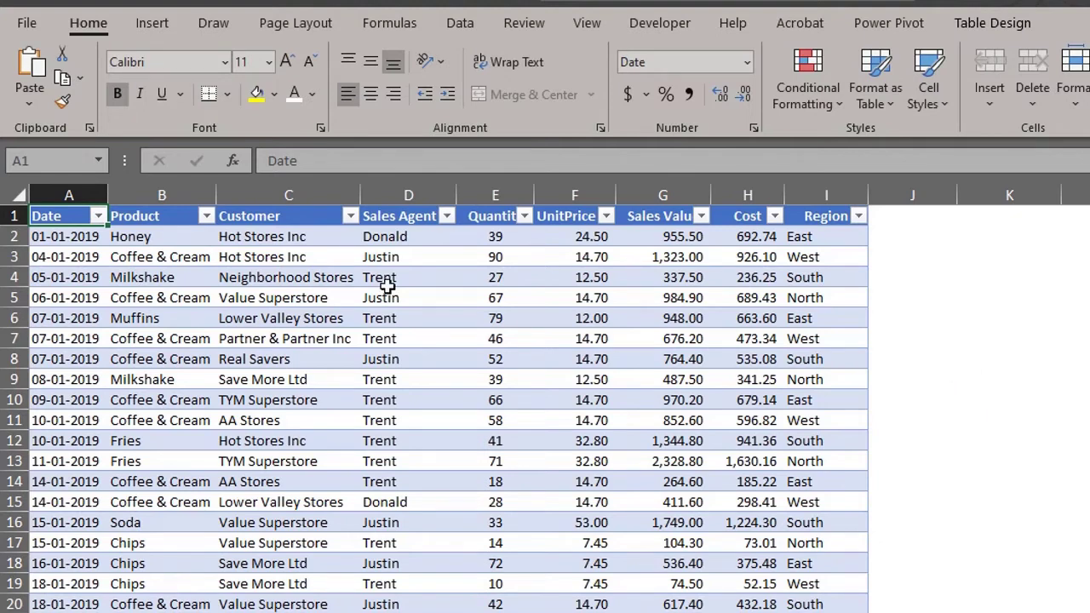
# - Create a PivotTable from Table1 on a new worksheet
pyautogui.click(164, 36)
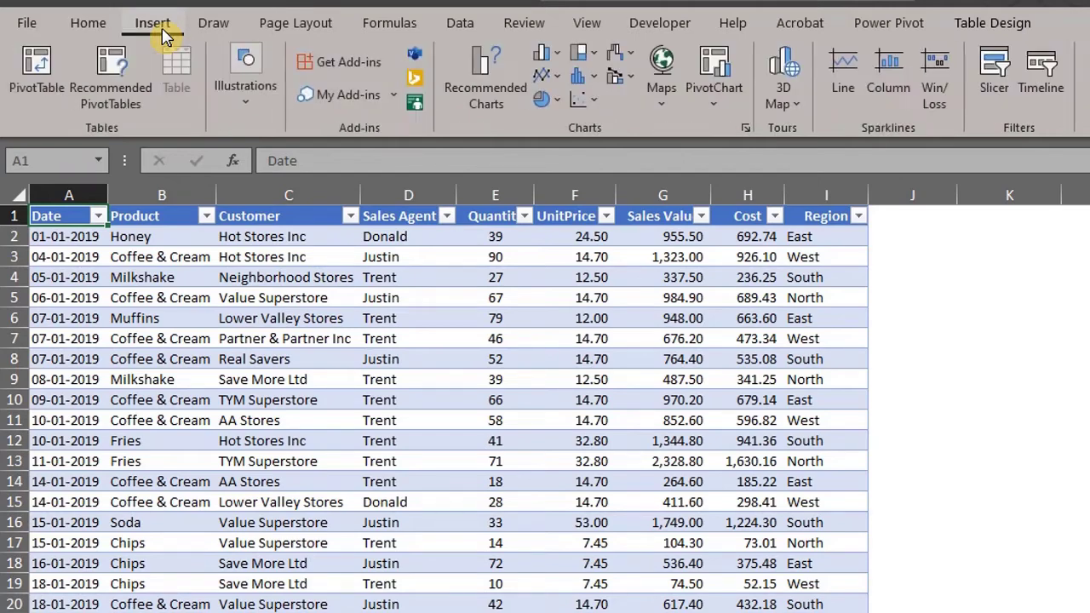
pyautogui.click(38, 61)
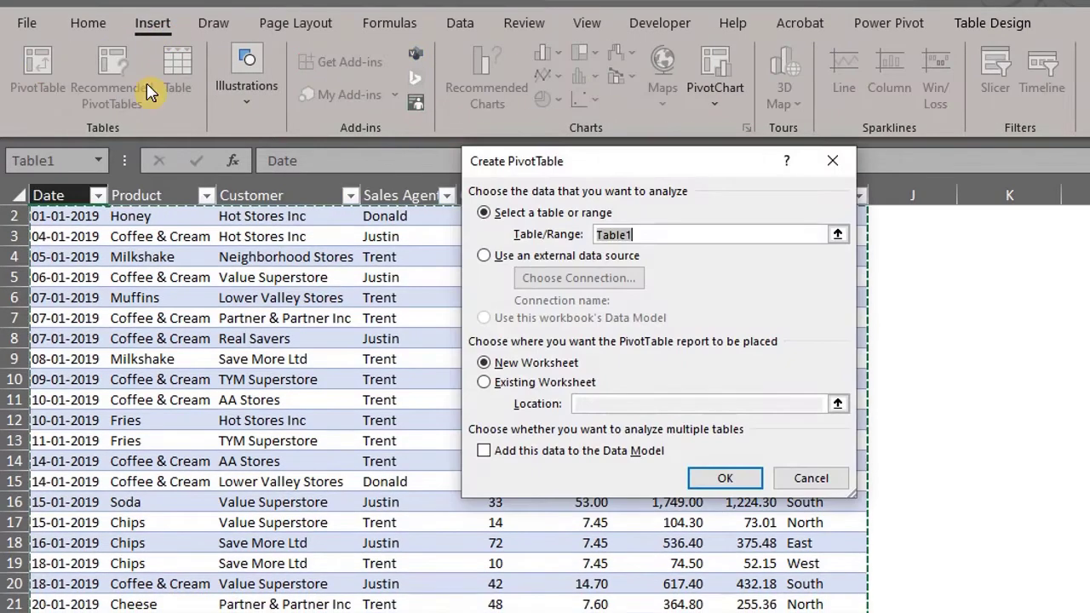
pyautogui.click(751, 485)
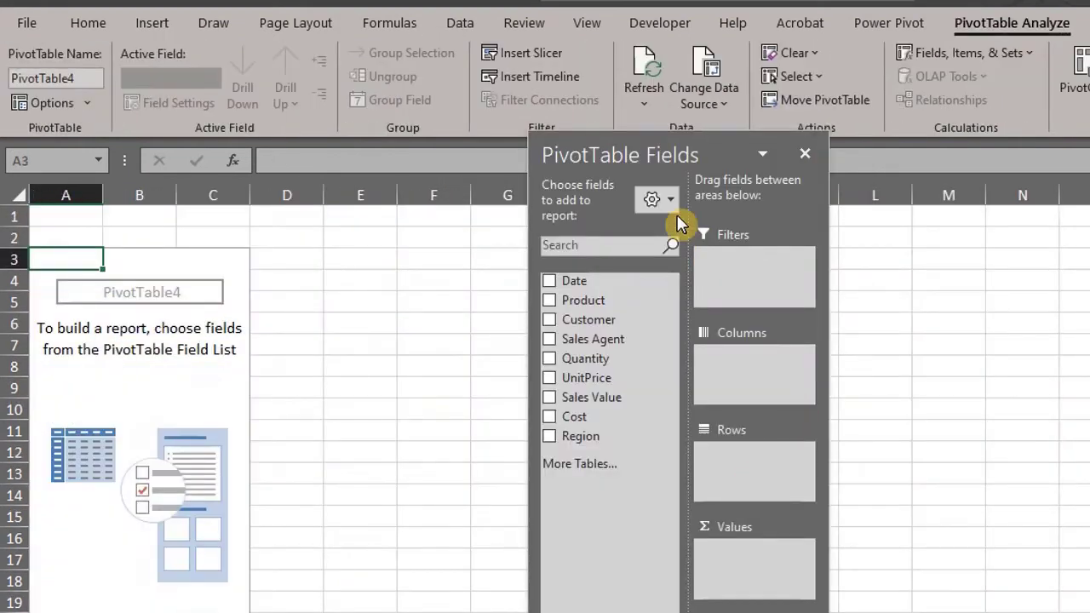
pyautogui.moveTo(710, 145); pyautogui.dragTo(710, 150)
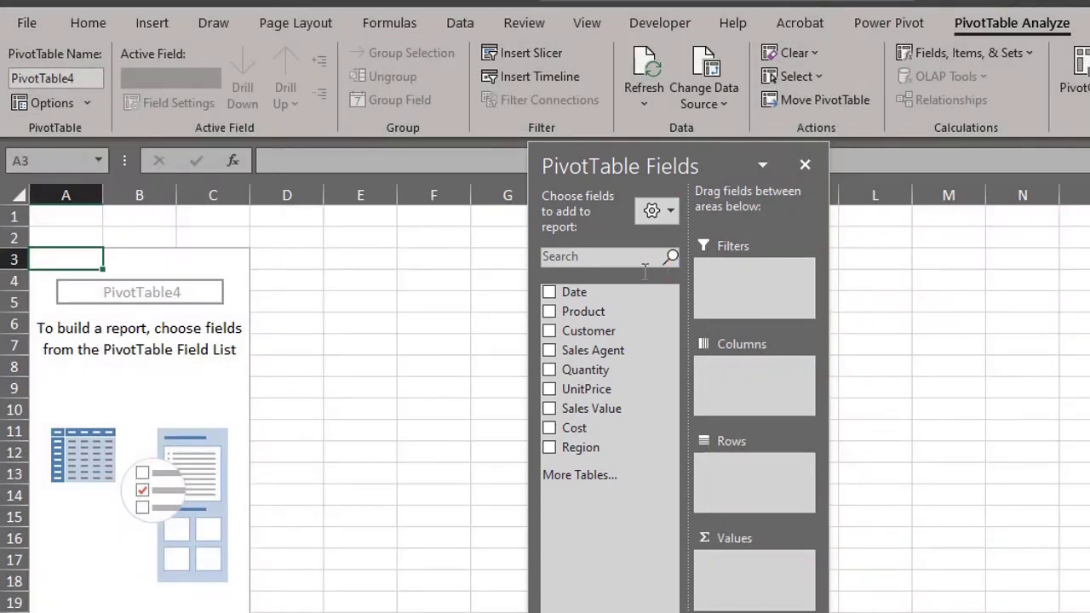
# - Put Product in Rows and Sales Value in Values, giving a 714979.85 grand total
pyautogui.moveTo(607, 317); pyautogui.dragTo(734, 485)
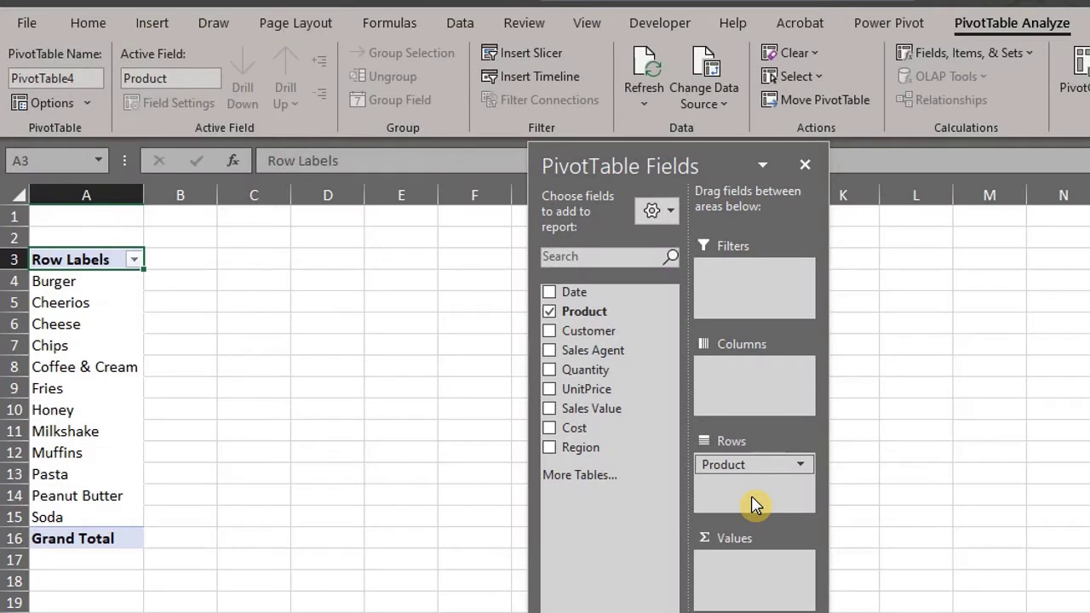
pyautogui.moveTo(626, 408); pyautogui.dragTo(742, 576)
pyautogui.click(244, 260)
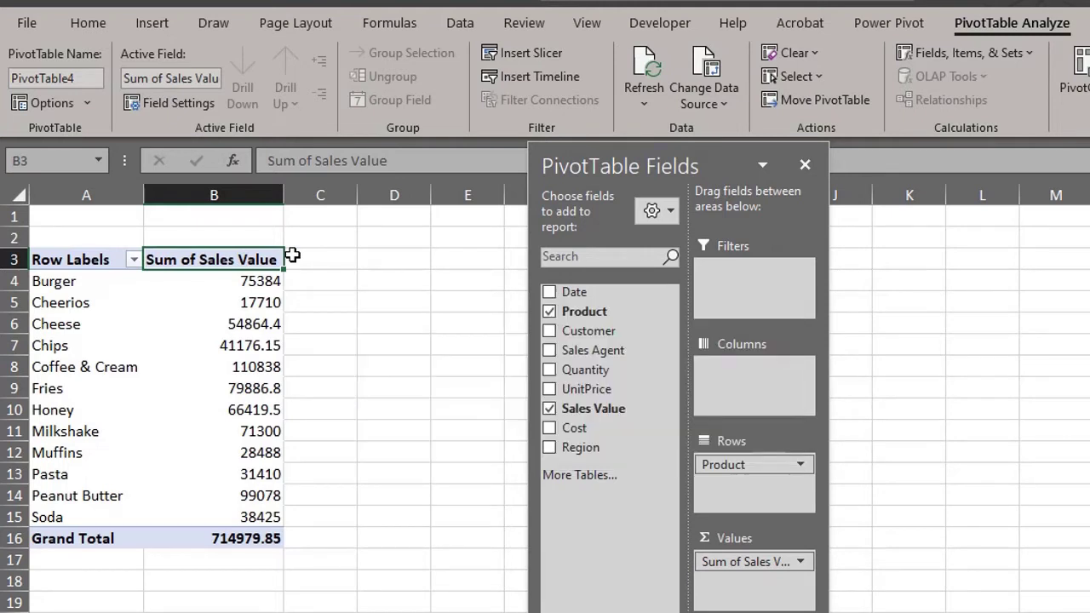
# - Rename the value header to Sales$ and format it as Number, 0 decimals, with thousands separator
pyautogui.write('S')
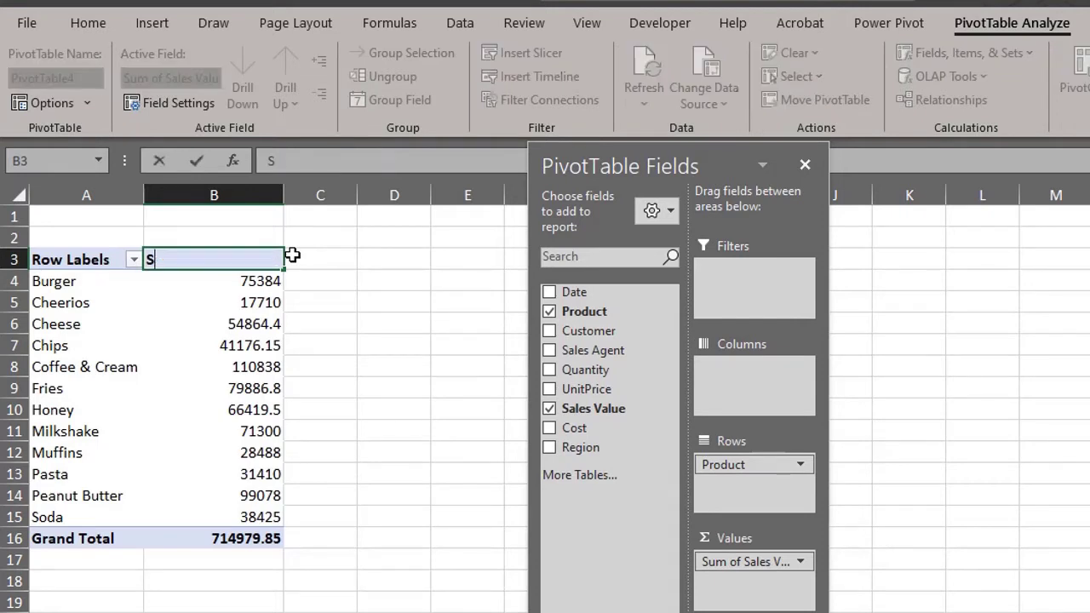
pyautogui.write('ales$')
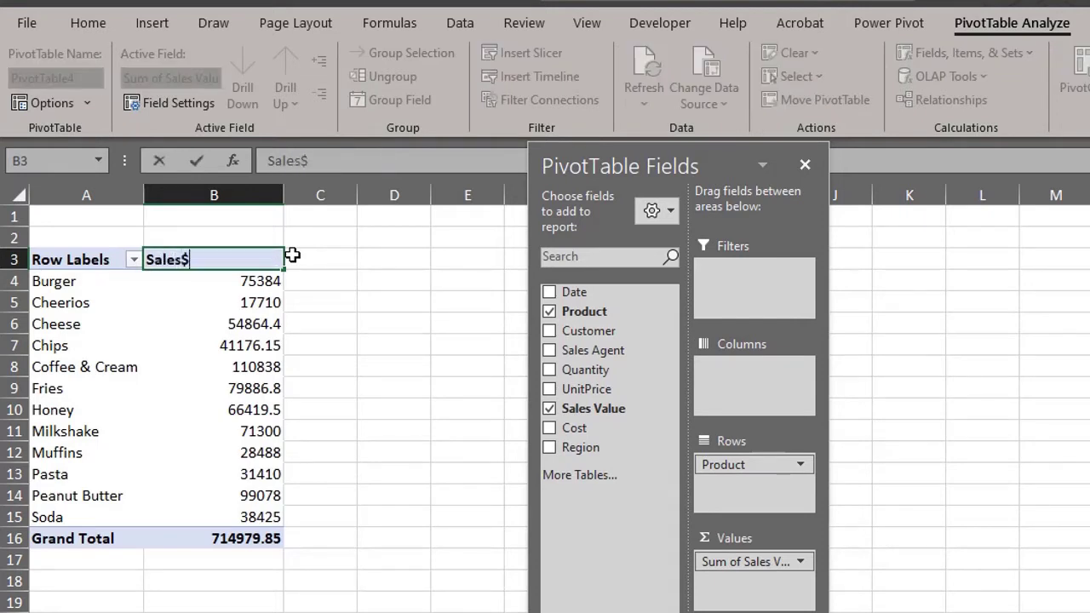
pyautogui.press('Return')
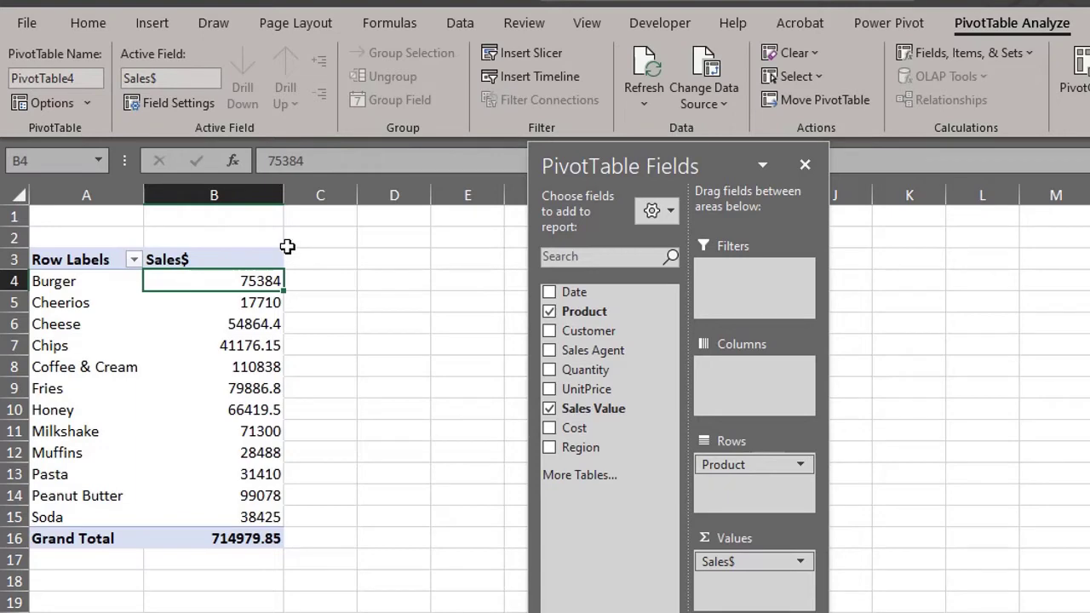
pyautogui.rightClick(245, 315)
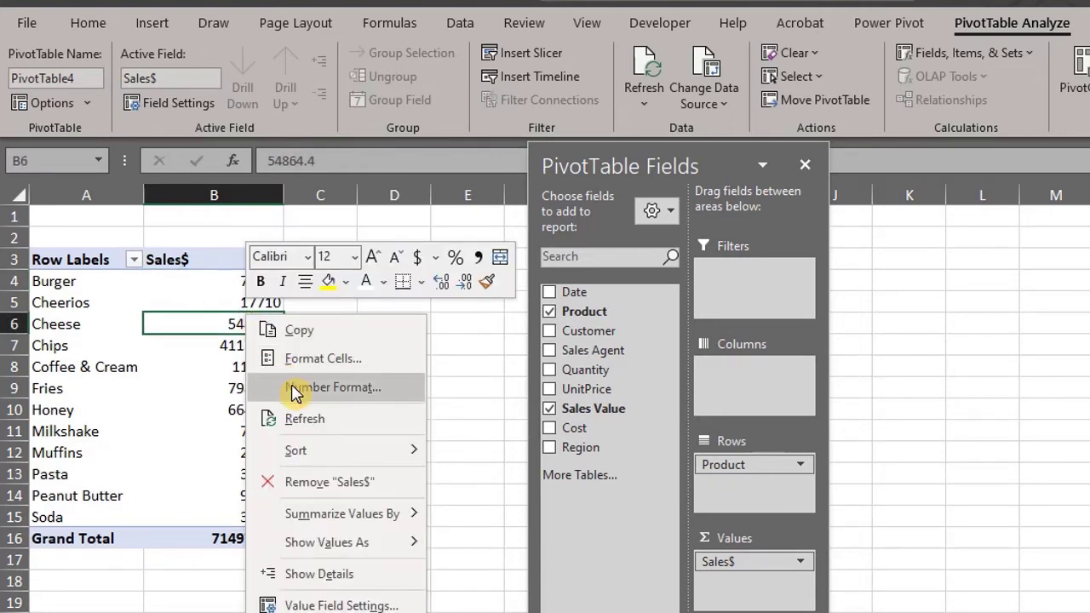
pyautogui.click(294, 388)
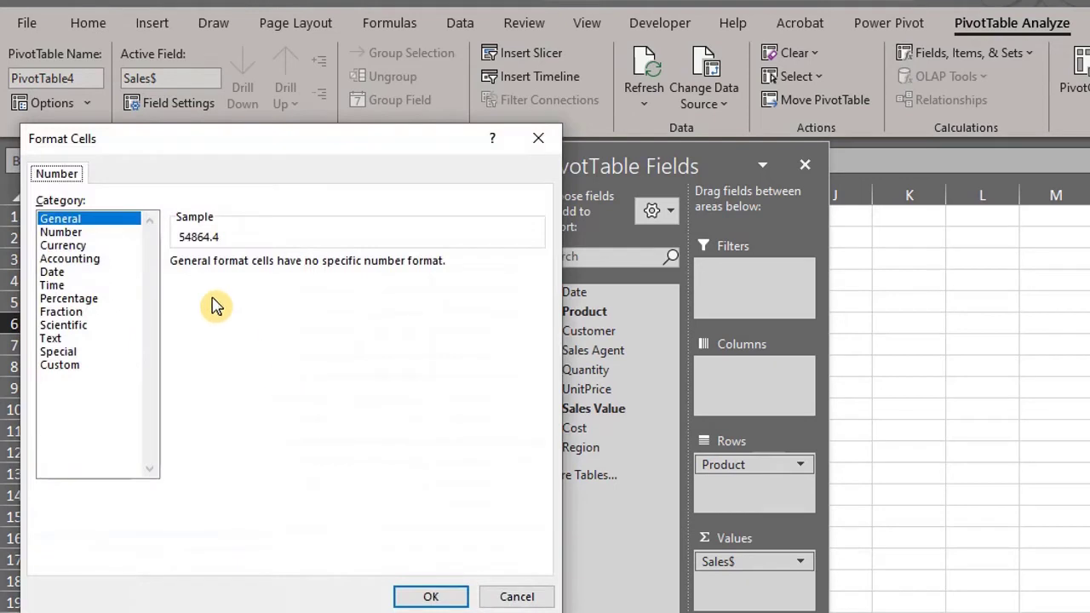
pyautogui.click(89, 232)
pyautogui.click(178, 289)
pyautogui.click(309, 268)
pyautogui.click(309, 269)
pyautogui.click(431, 596)
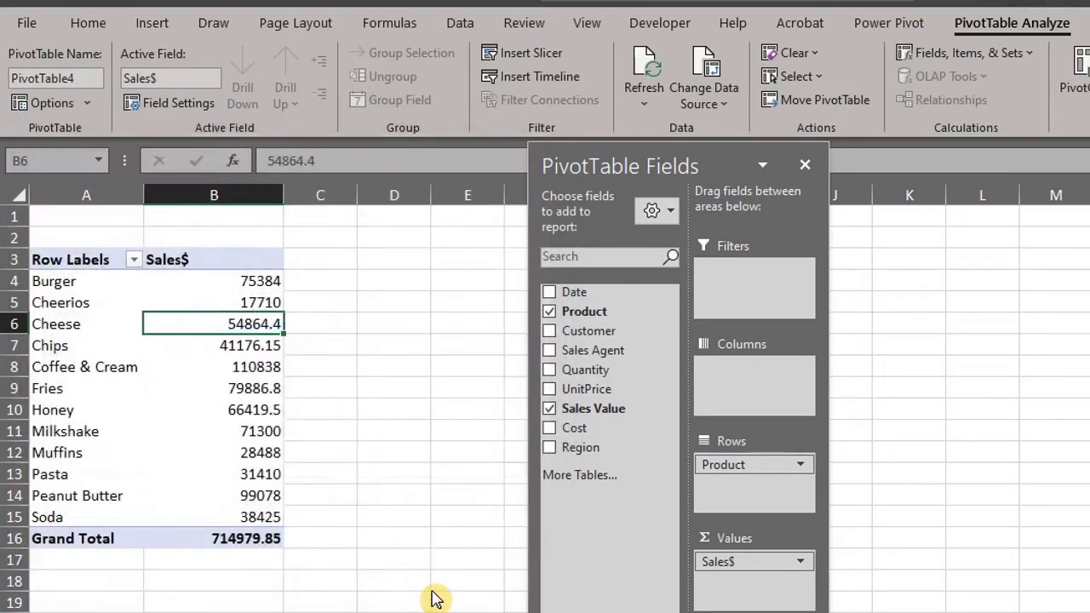
pyautogui.moveTo(205, 195); pyautogui.dragTo(231, 197)
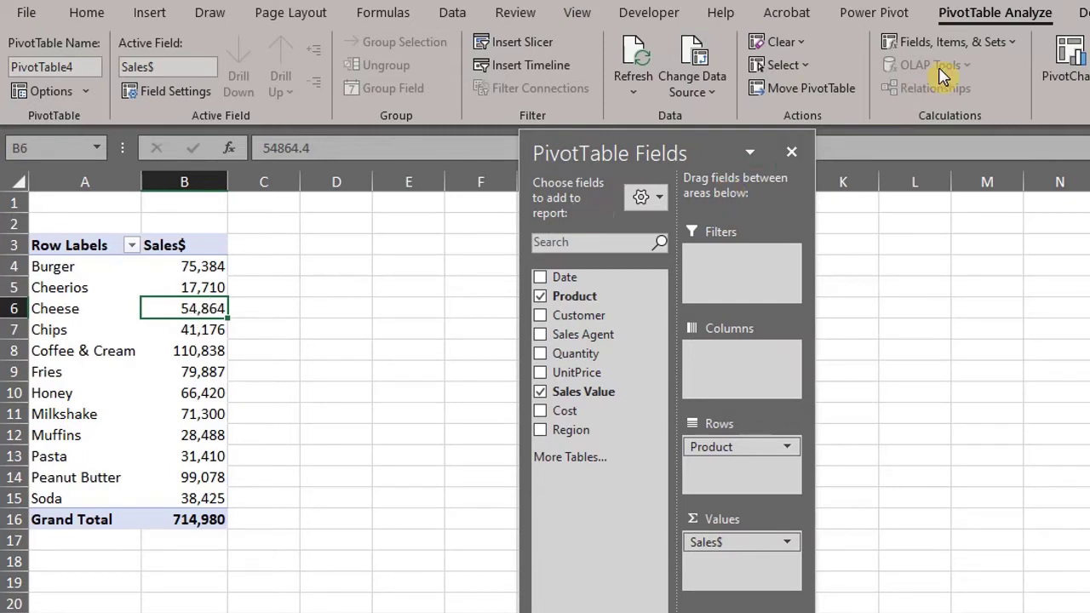
# - Add a Gross Margin calculated field with formula ='Sales Value'-Cost
pyautogui.click(986, 55)
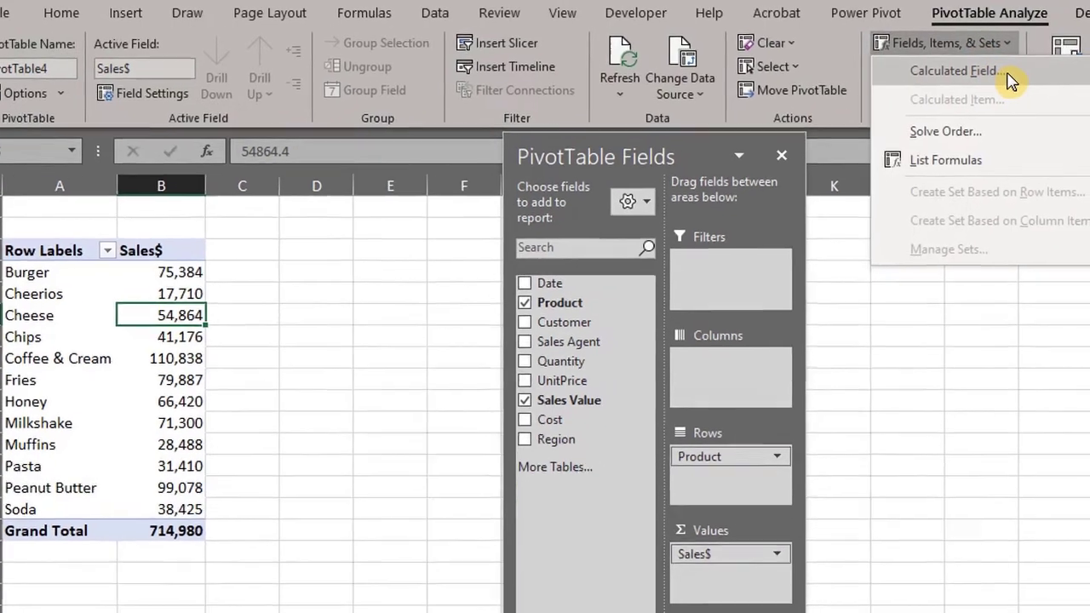
pyautogui.click(996, 70)
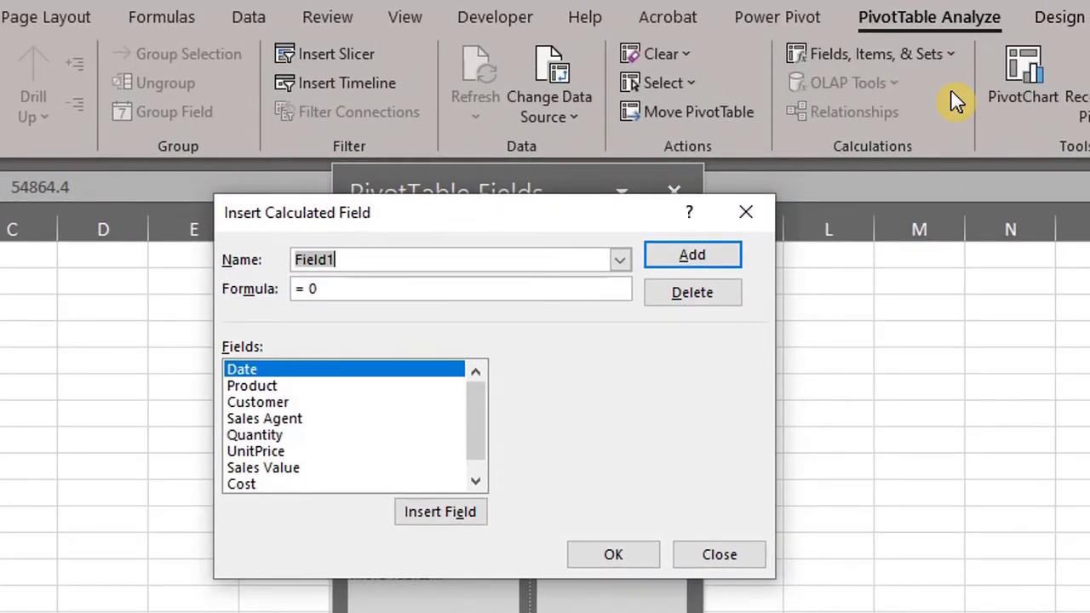
pyautogui.write('Gross Margin')
pyautogui.press('Tab')
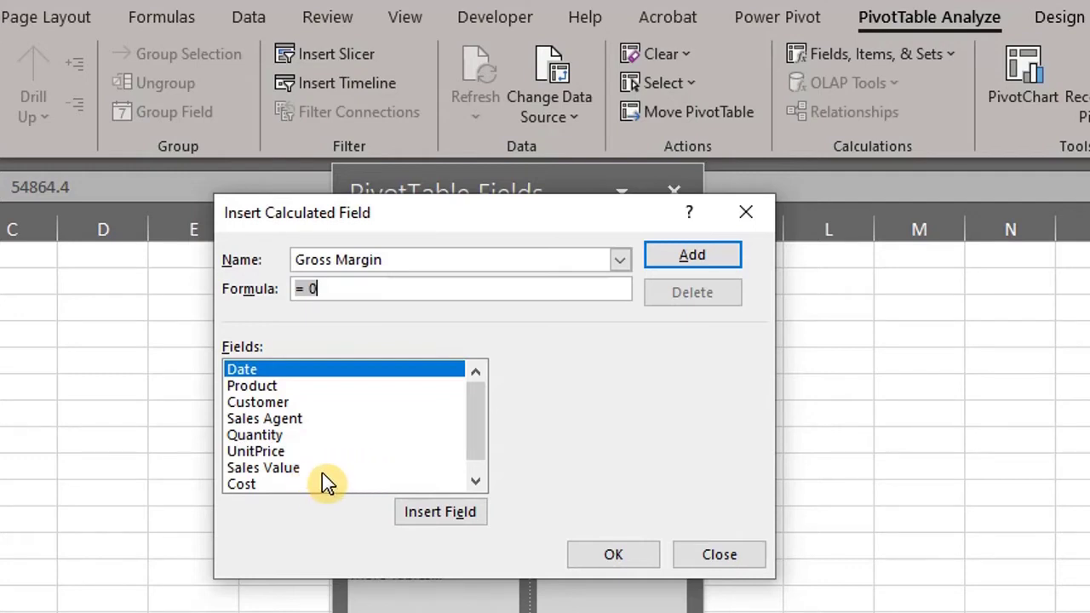
pyautogui.click(301, 467)
pyautogui.doubleClick(300, 467)
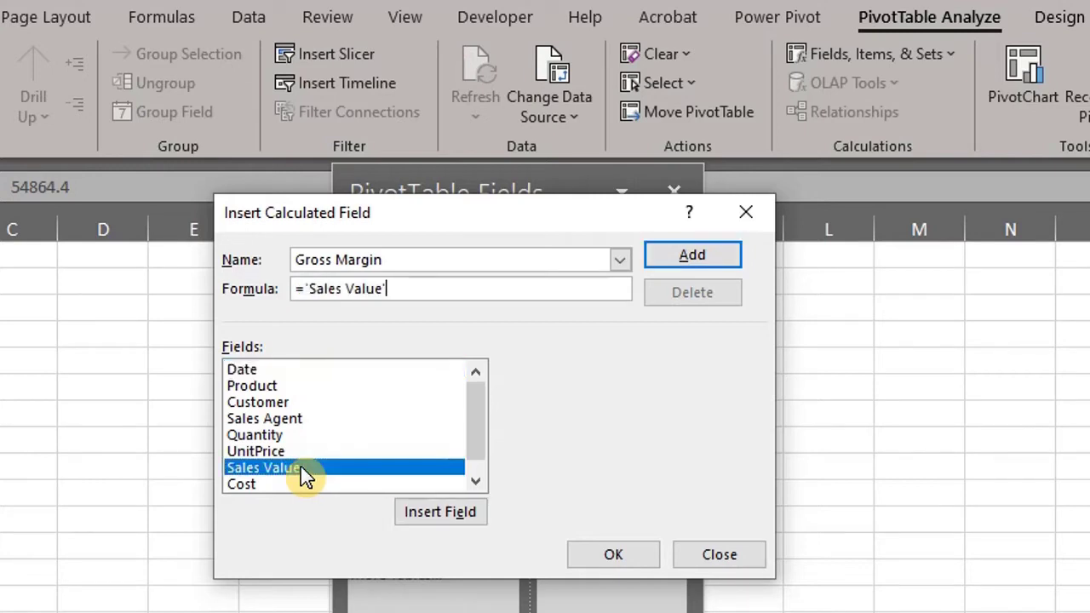
pyautogui.write('-')
pyautogui.doubleClick(274, 486)
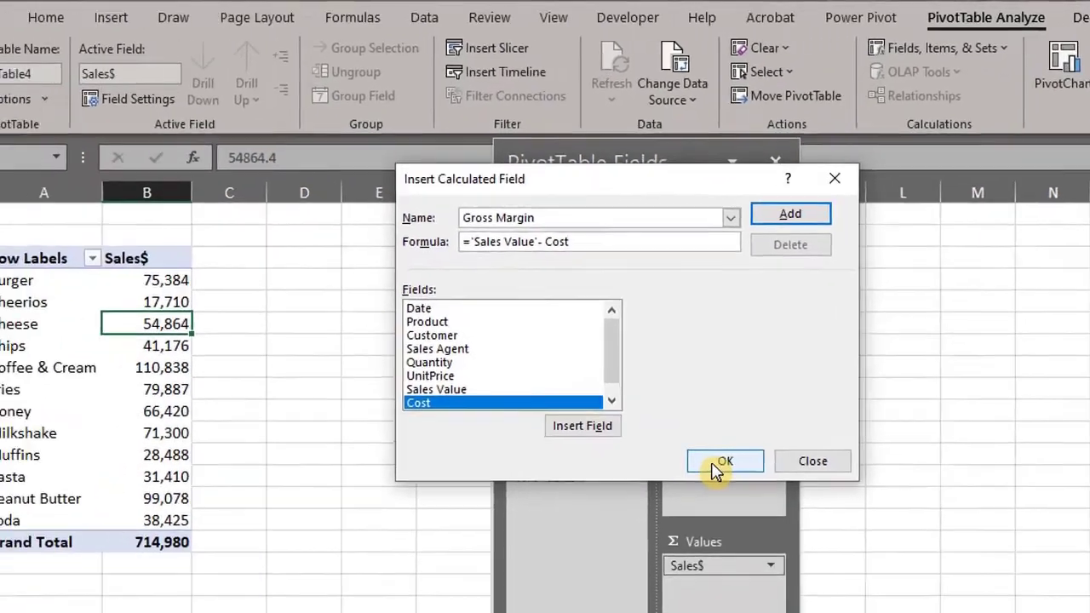
pyautogui.click(717, 466)
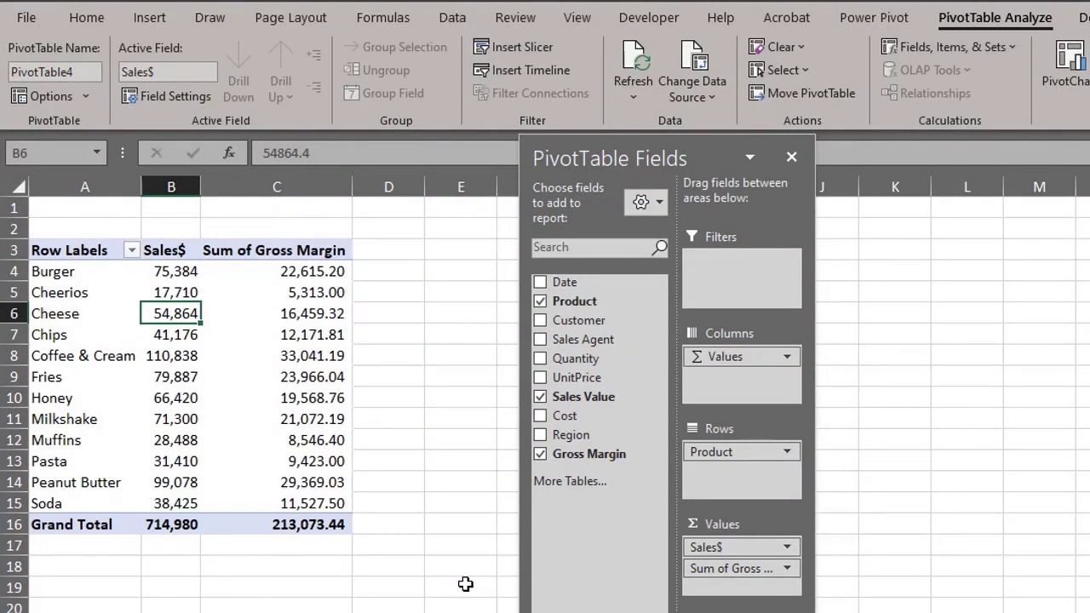
# - Rename the margin header to Gross Margin$ and format it as Accounting, 0 decimals, no symbol
pyautogui.click(295, 249)
pyautogui.write('Gross Margin$')
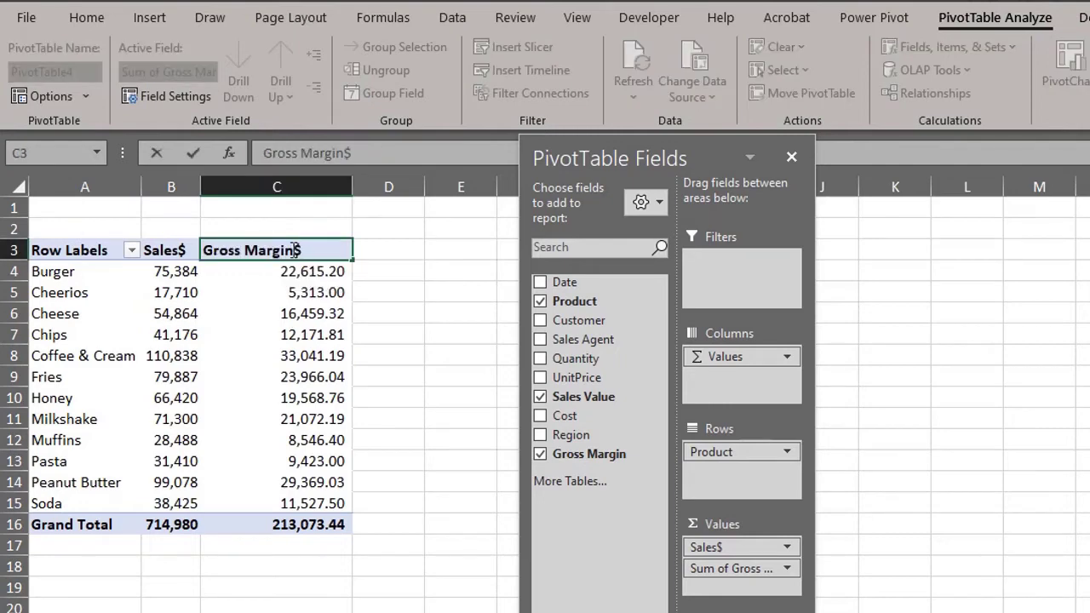
pyautogui.rightClick(304, 314)
pyautogui.click(358, 374)
pyautogui.click(145, 199)
pyautogui.click(407, 292)
pyautogui.click(511, 594)
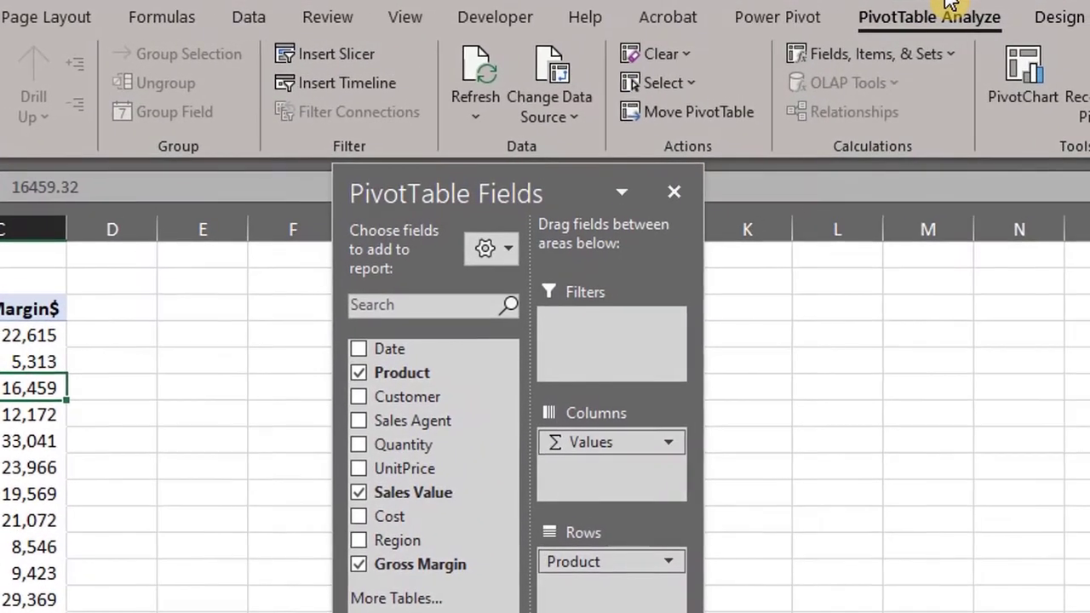
# - Add a Gross Margin % calculated field with formula ='Gross Margin'/'Sales Value'
pyautogui.click(948, 53)
pyautogui.click(946, 89)
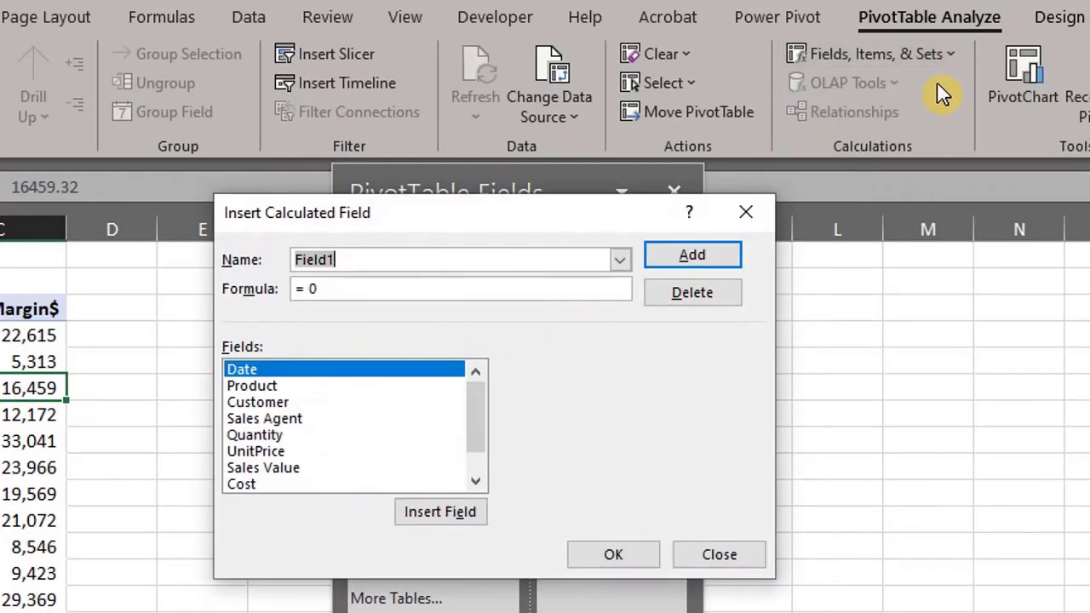
pyautogui.write('Gross')
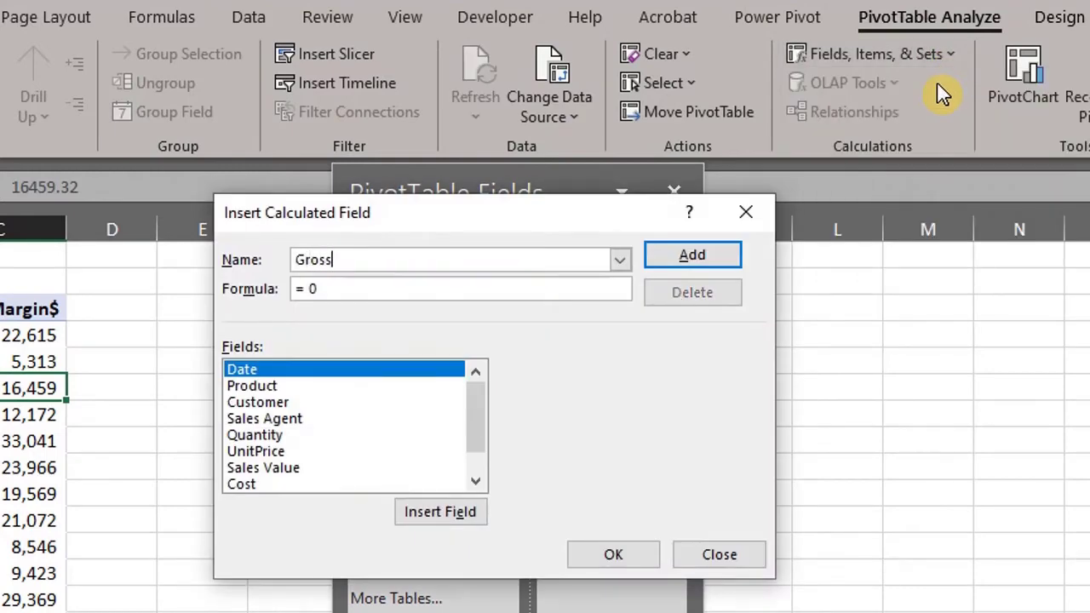
pyautogui.write(' Margin %')
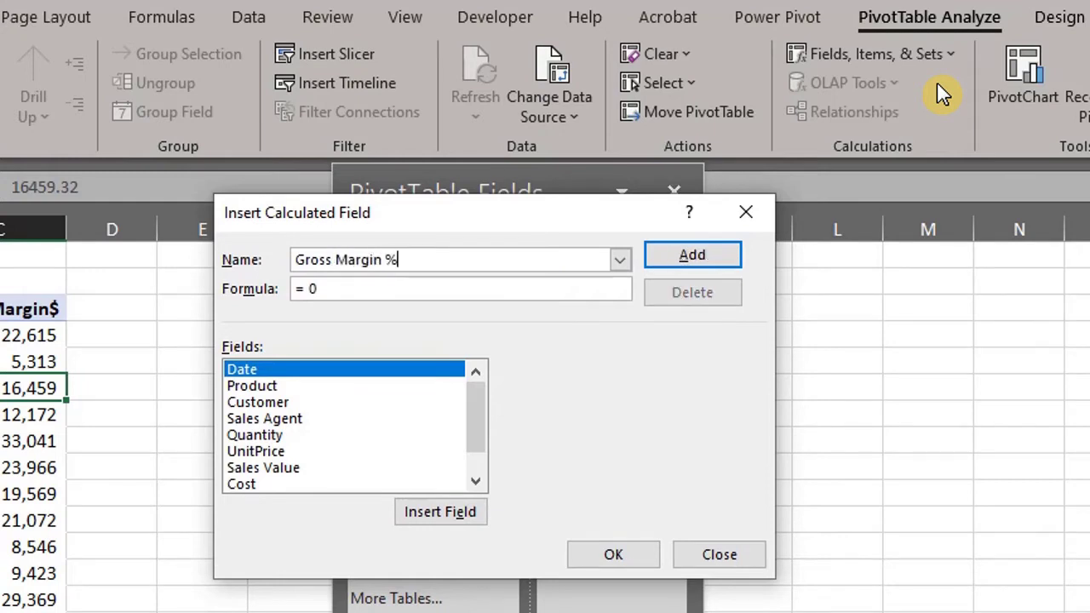
pyautogui.press('Tab')
pyautogui.moveTo(485, 443); pyautogui.dragTo(474, 482)
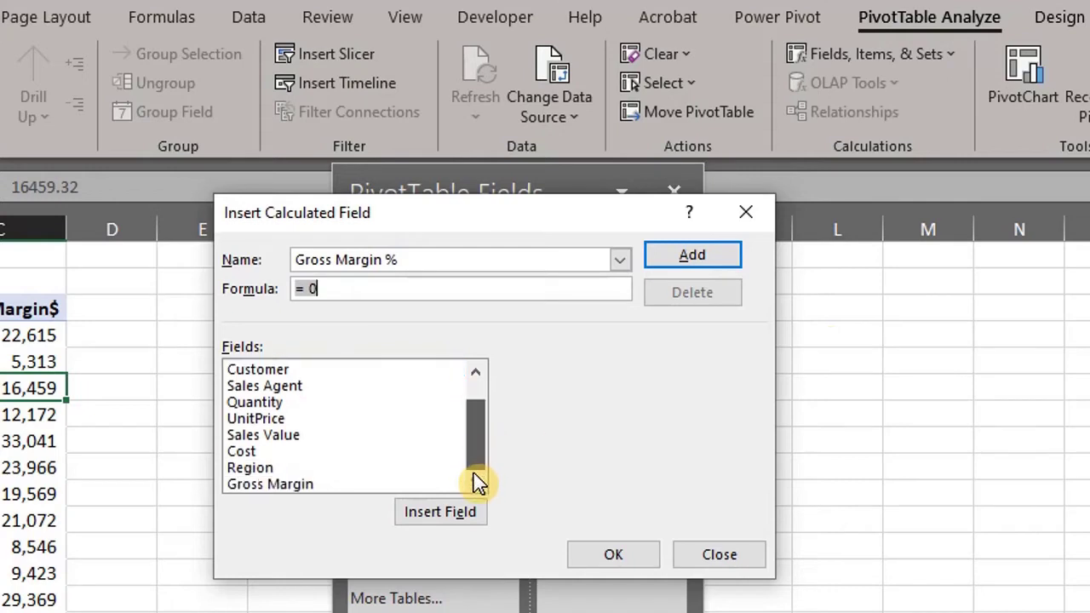
pyautogui.doubleClick(341, 484)
pyautogui.write('/')
pyautogui.click(305, 436)
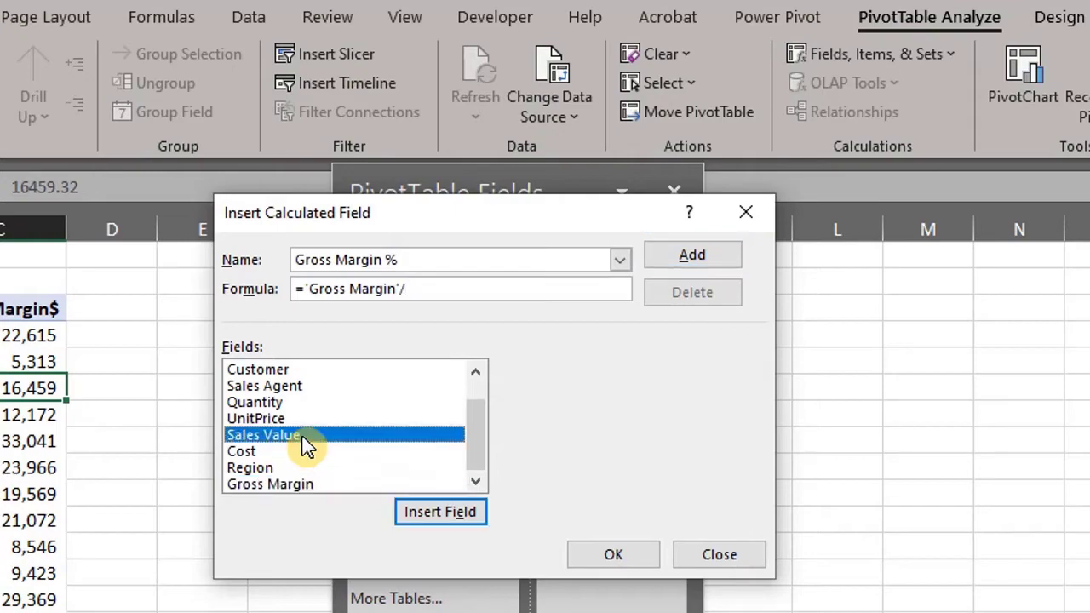
pyautogui.doubleClick(305, 436)
pyautogui.click(630, 558)
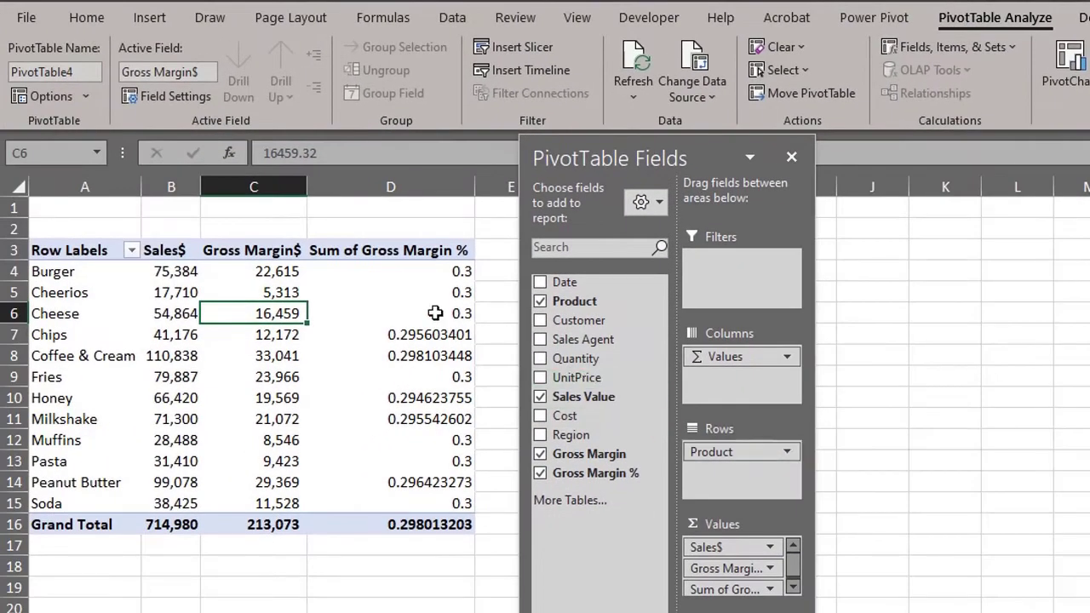
# - Format the Gross Margin % values as percentages with 2 decimals
pyautogui.click(435, 314)
pyautogui.click(435, 335)
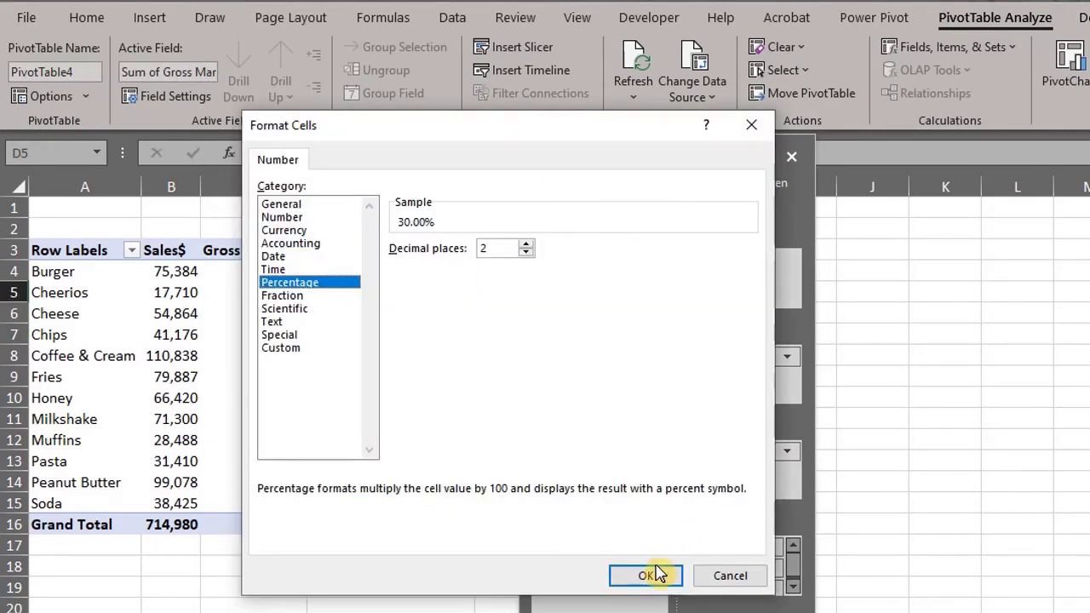
pyautogui.click(592, 574)
pyautogui.click(383, 250)
# - Rename the header to GM%, then remove Gross Margin$ and GM% from Values
pyautogui.write('GM%')
pyautogui.press('Return')
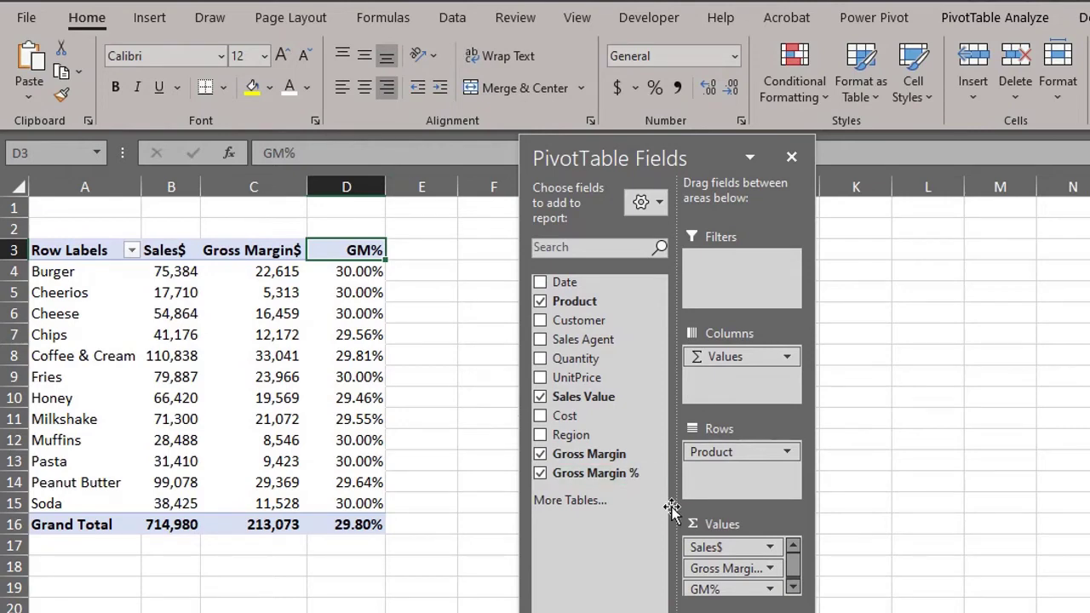
pyautogui.moveTo(720, 571); pyautogui.dragTo(621, 596)
pyautogui.moveTo(700, 568); pyautogui.dragTo(606, 555)
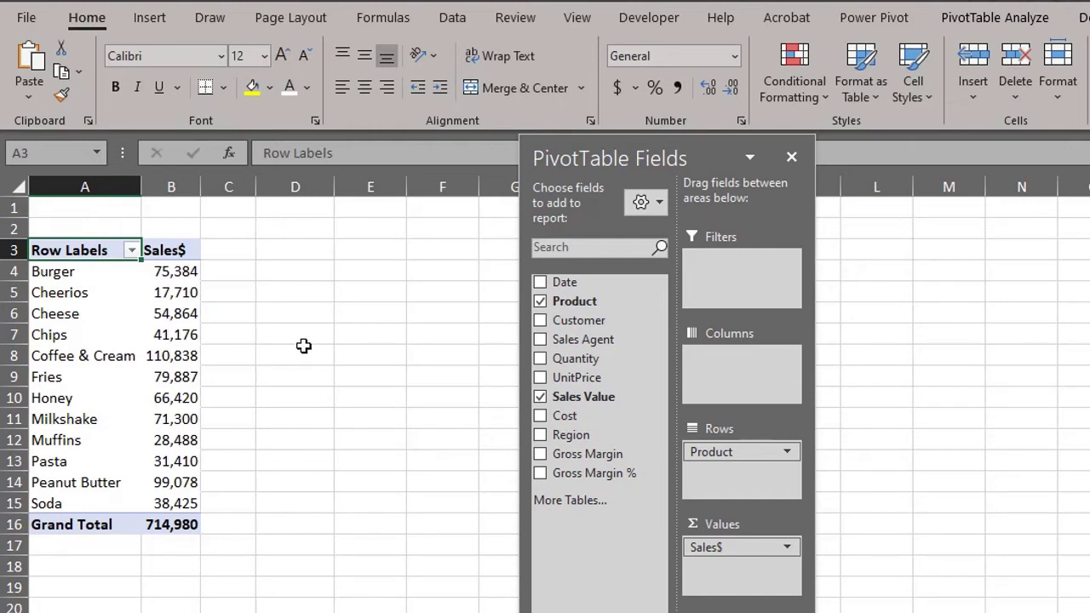
# - Show the Fields, Items & Sets menu for the PivotTable
pyautogui.click(182, 293)
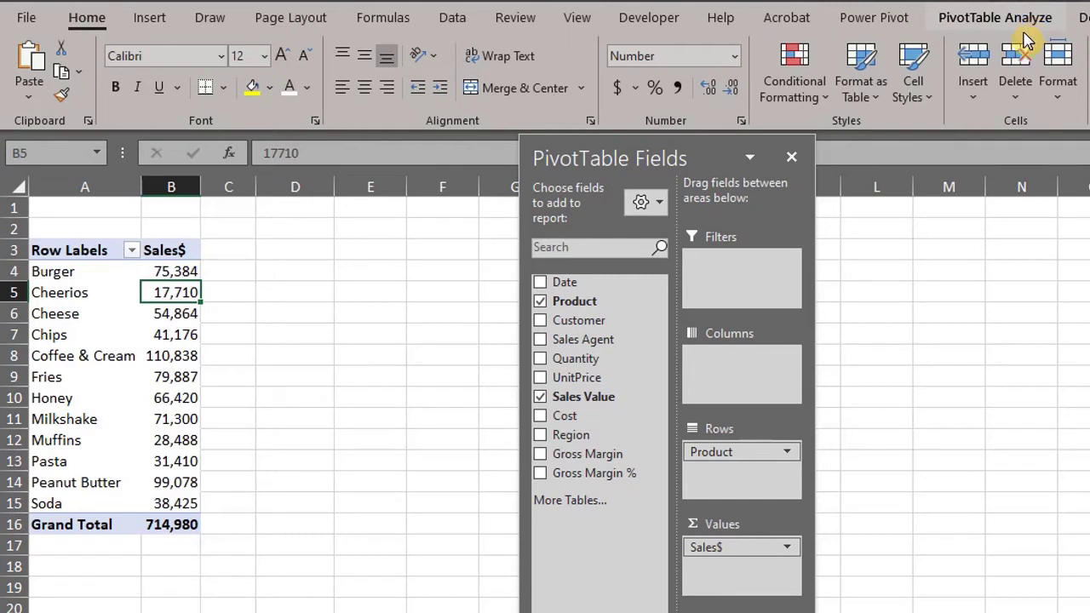
pyautogui.click(1011, 24)
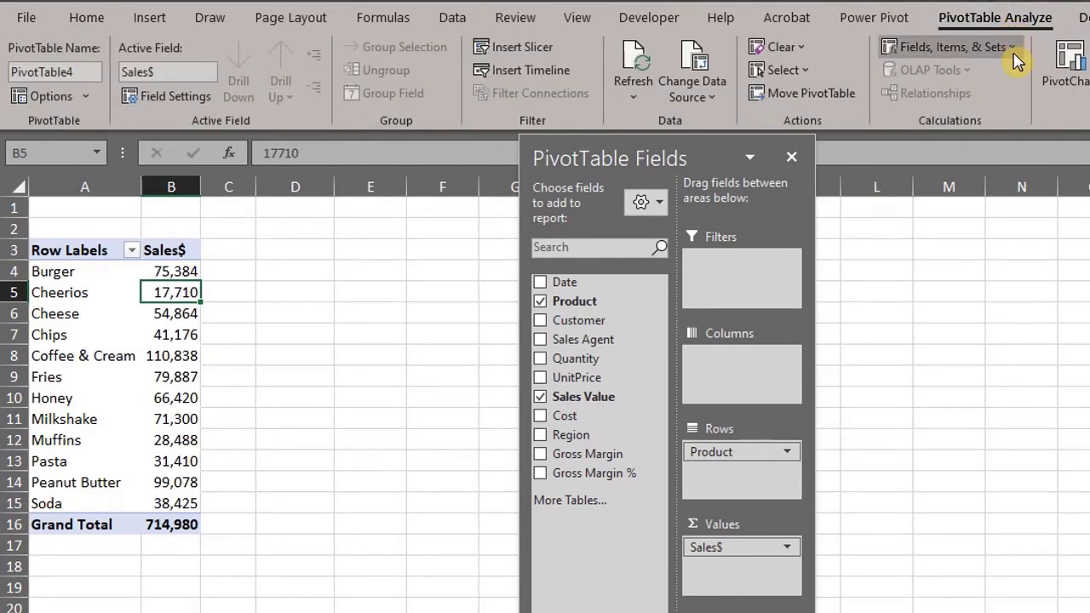
pyautogui.click(1012, 49)
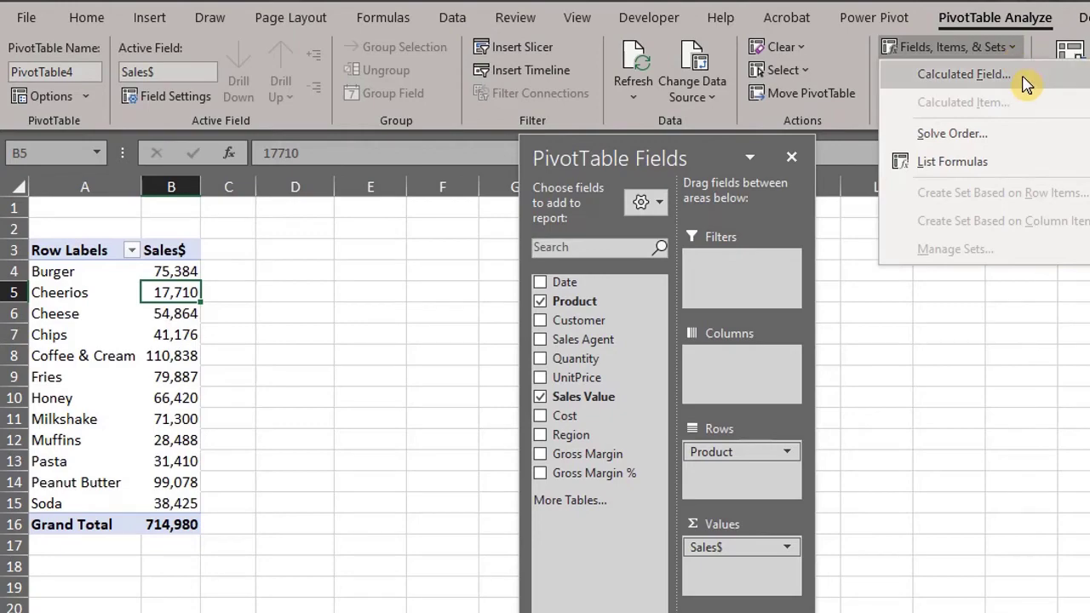
# - Add a Commission calculated field: =IF('Sales Value'>50000,5%*'Sales Value',0)
pyautogui.click(963, 75)
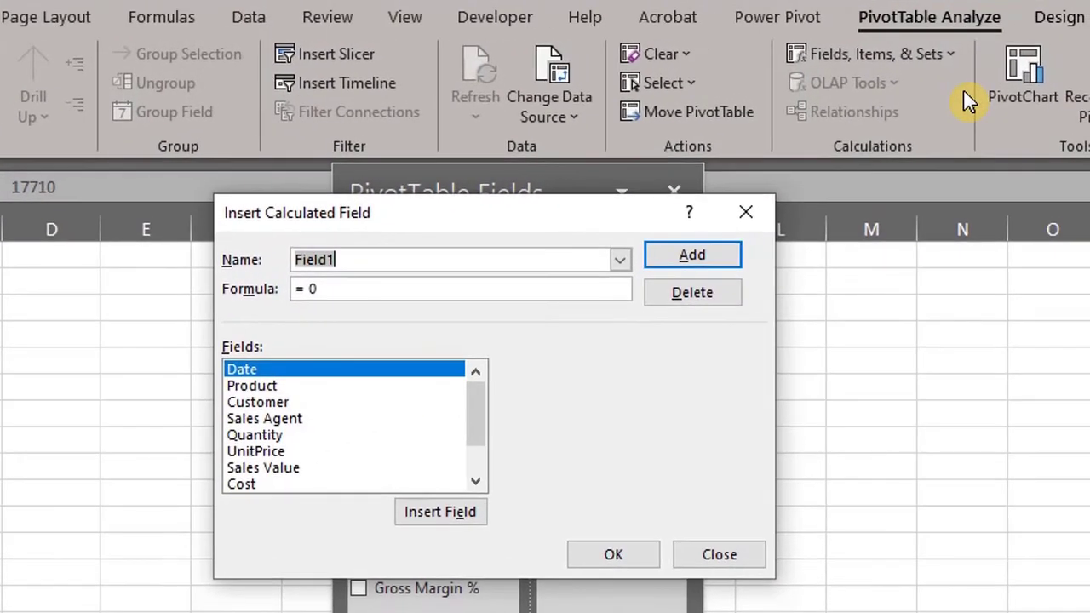
pyautogui.write('Commission')
pyautogui.press('Tab')
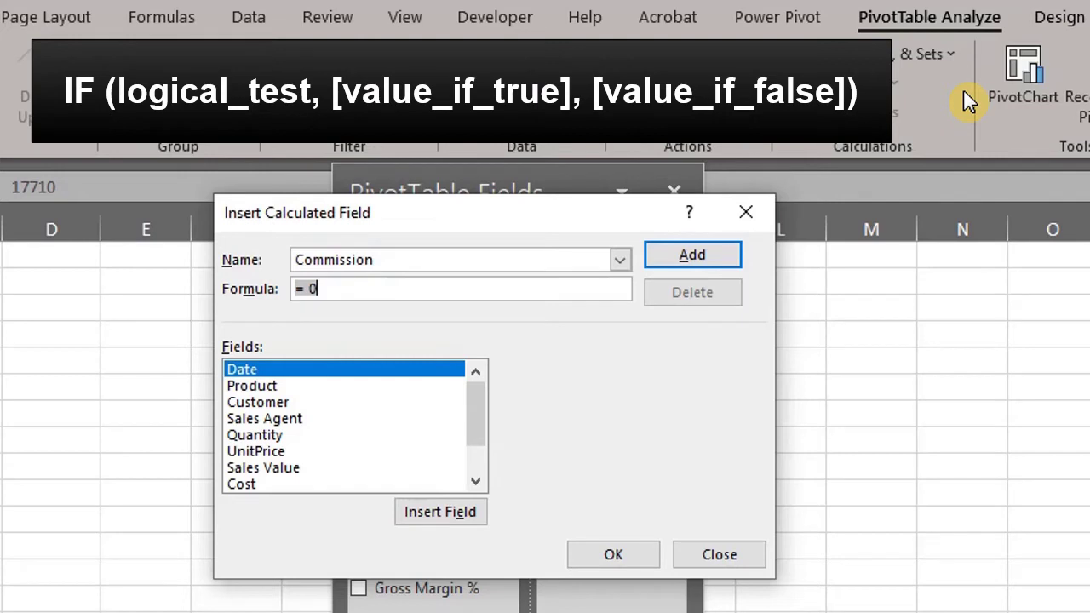
pyautogui.write('if(')
pyautogui.doubleClick(331, 474)
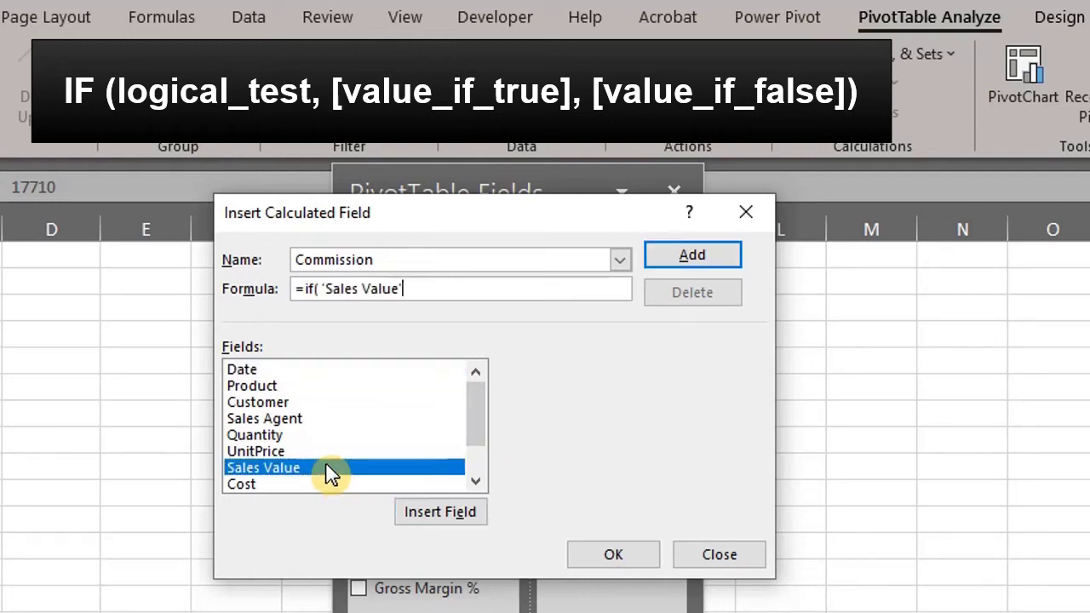
pyautogui.write('>50000,5%*')
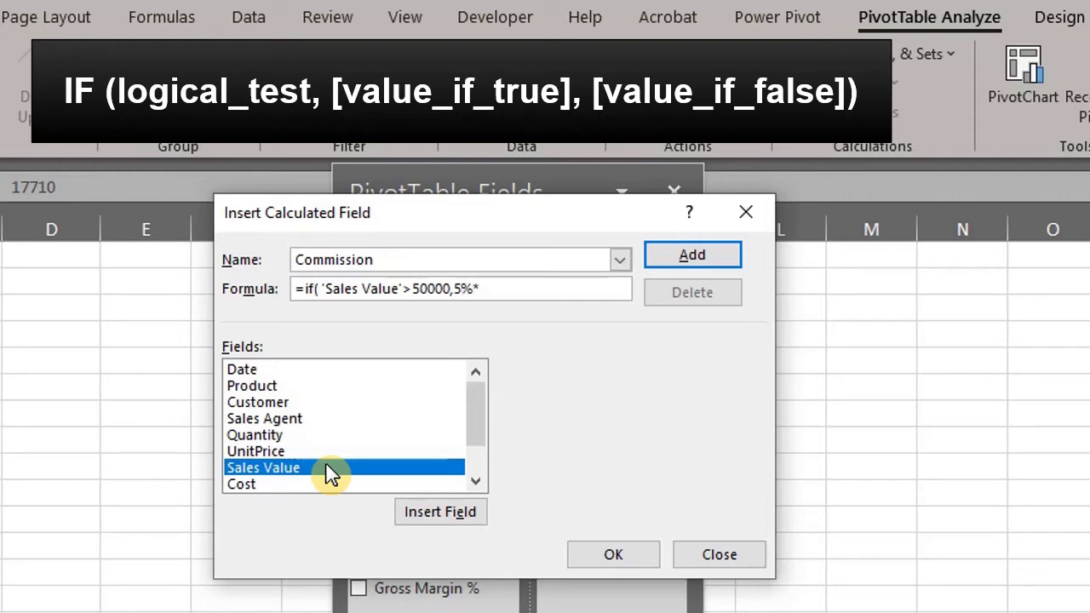
pyautogui.doubleClick(332, 475)
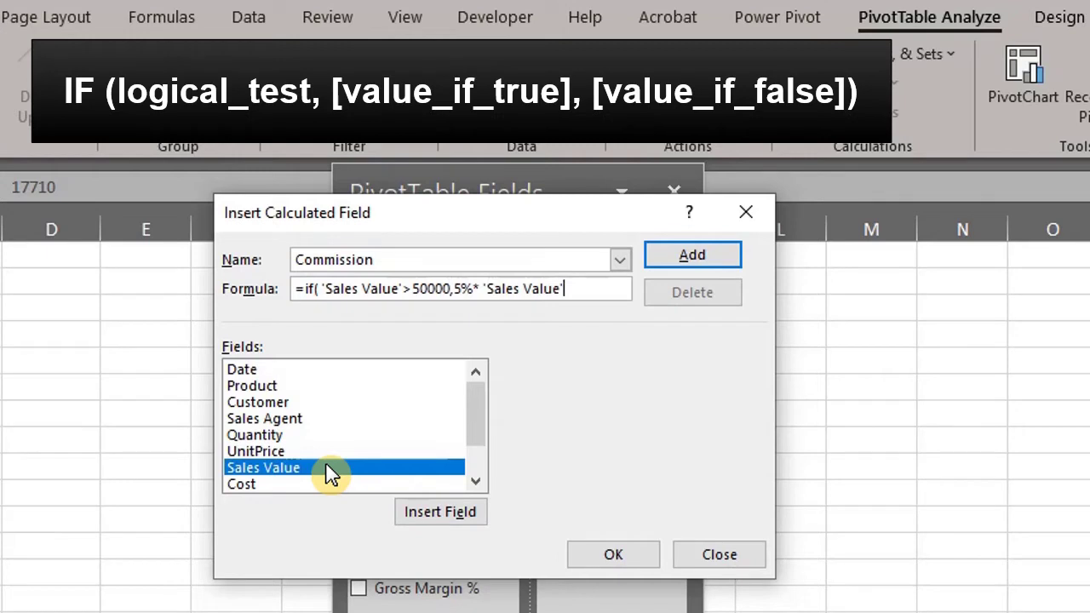
pyautogui.write(',0)')
pyautogui.click(613, 554)
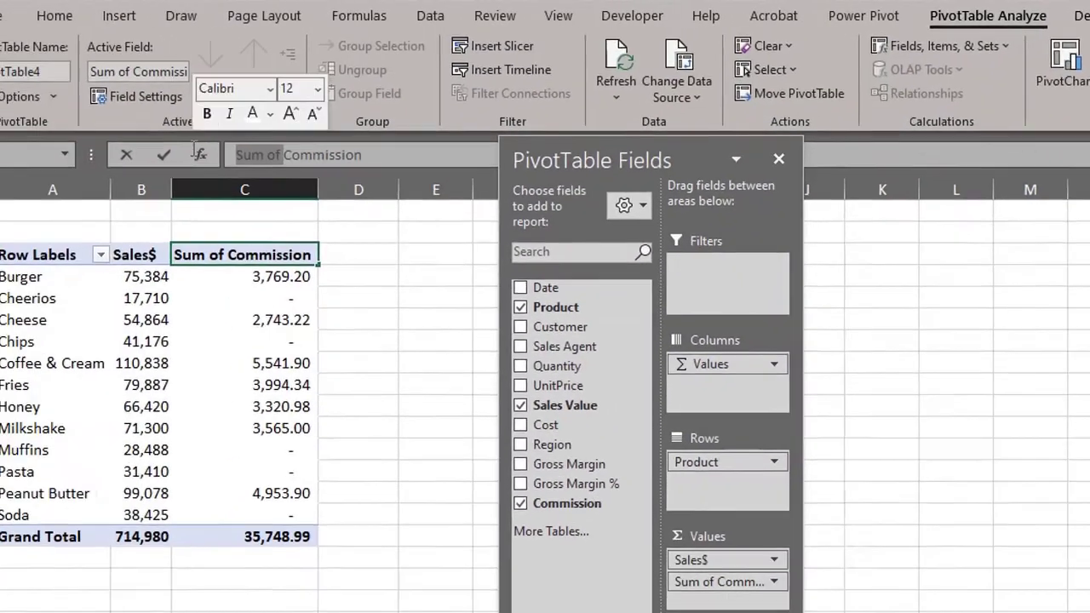
# - Rename the commission header to Commission$
pyautogui.press('Delete')
pyautogui.write('$')
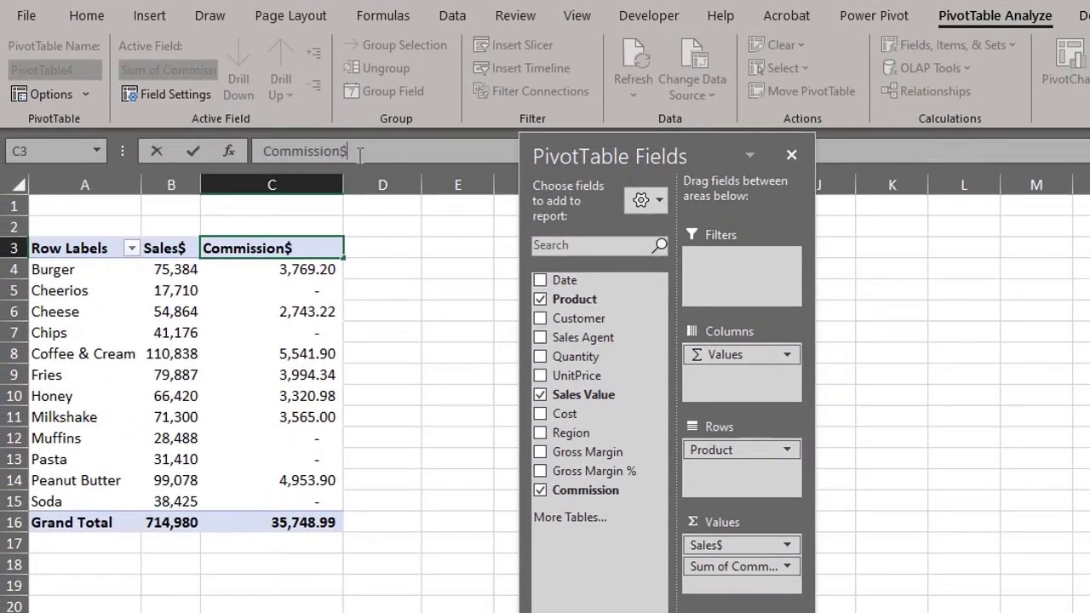
pyautogui.press('Return')
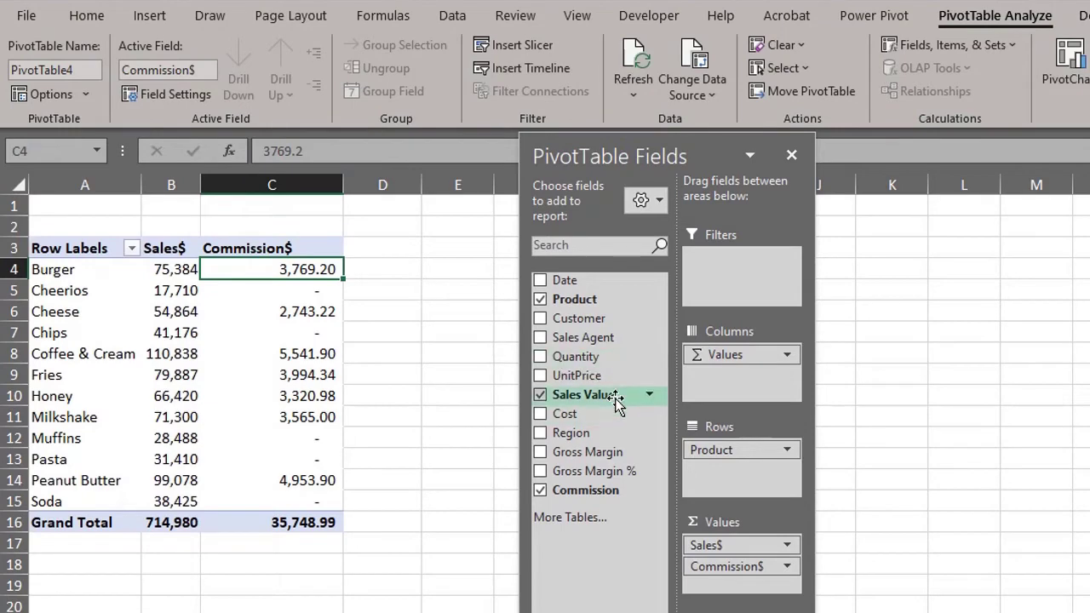
# - Add Sales Agent to Rows, show the report in Tabular Form, and remove Product
pyautogui.moveTo(592, 337); pyautogui.dragTo(722, 477)
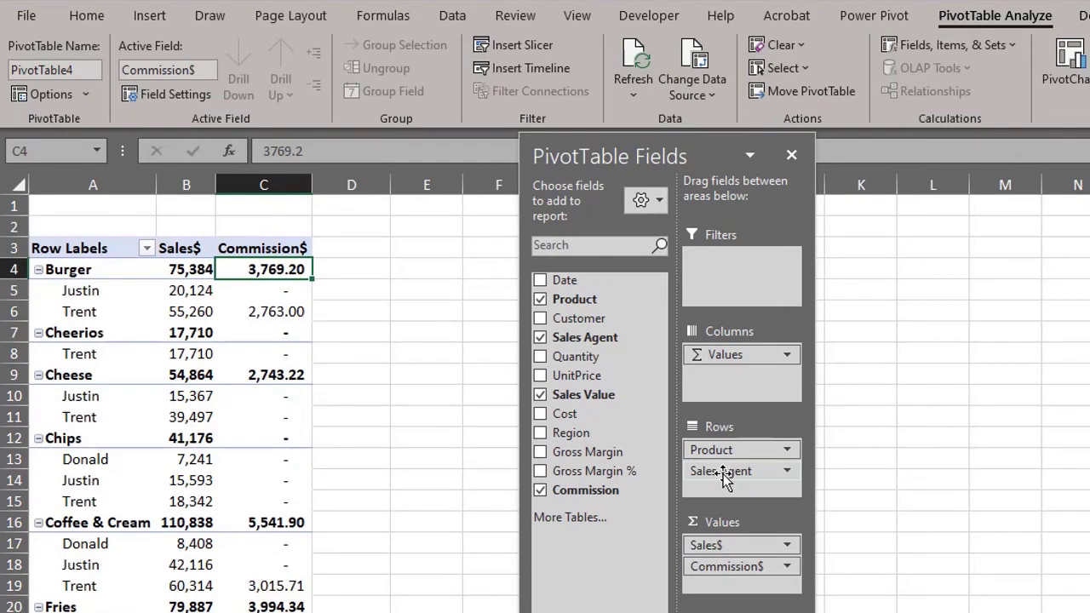
pyautogui.click(1080, 15)
pyautogui.click(142, 85)
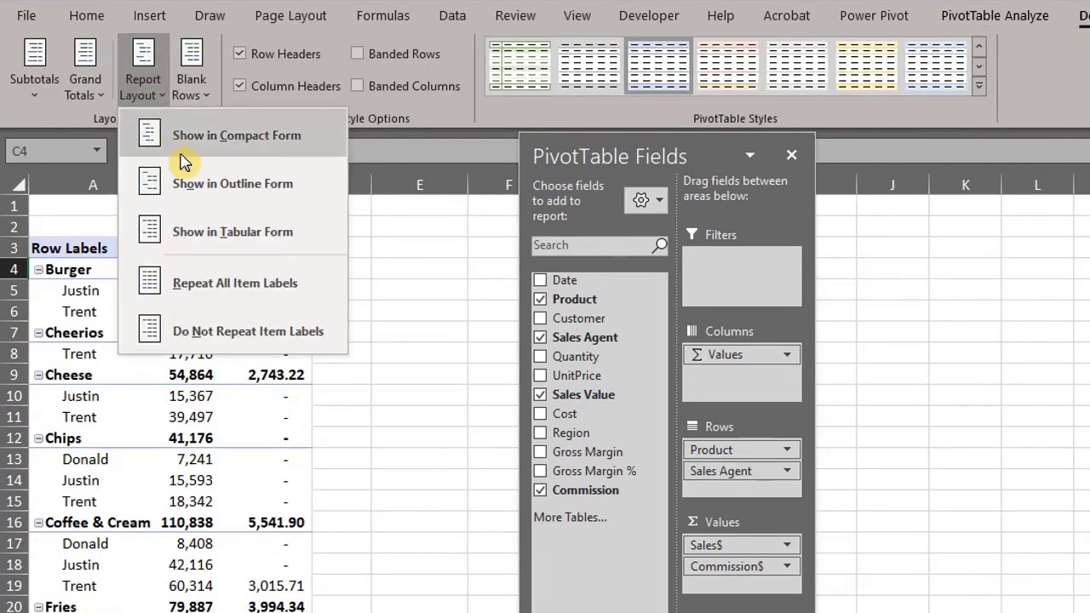
pyautogui.click(203, 226)
pyautogui.moveTo(758, 453); pyautogui.dragTo(630, 435)
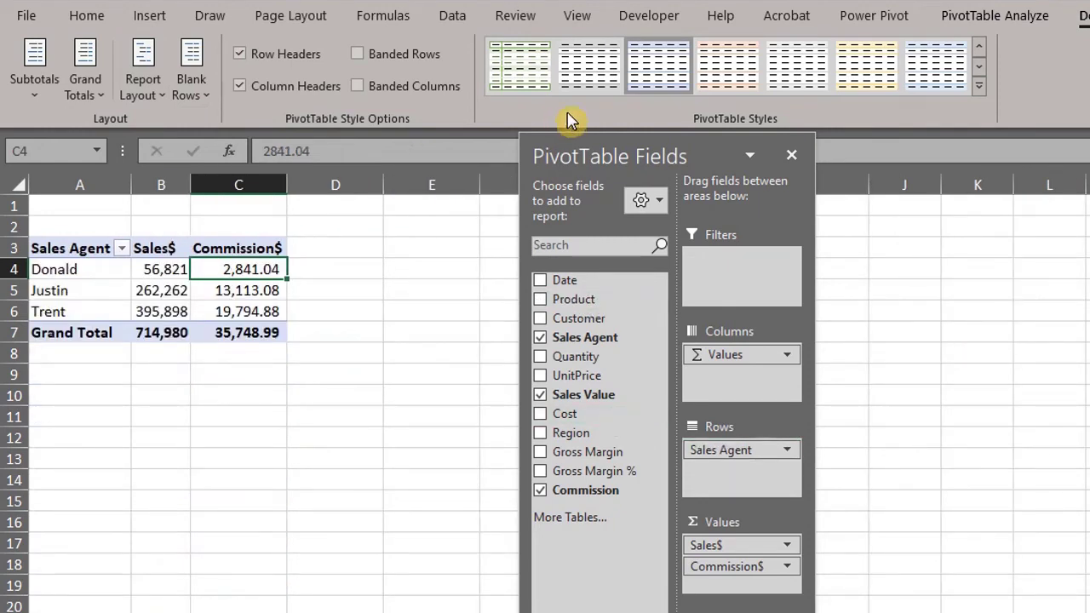
pyautogui.click(990, 19)
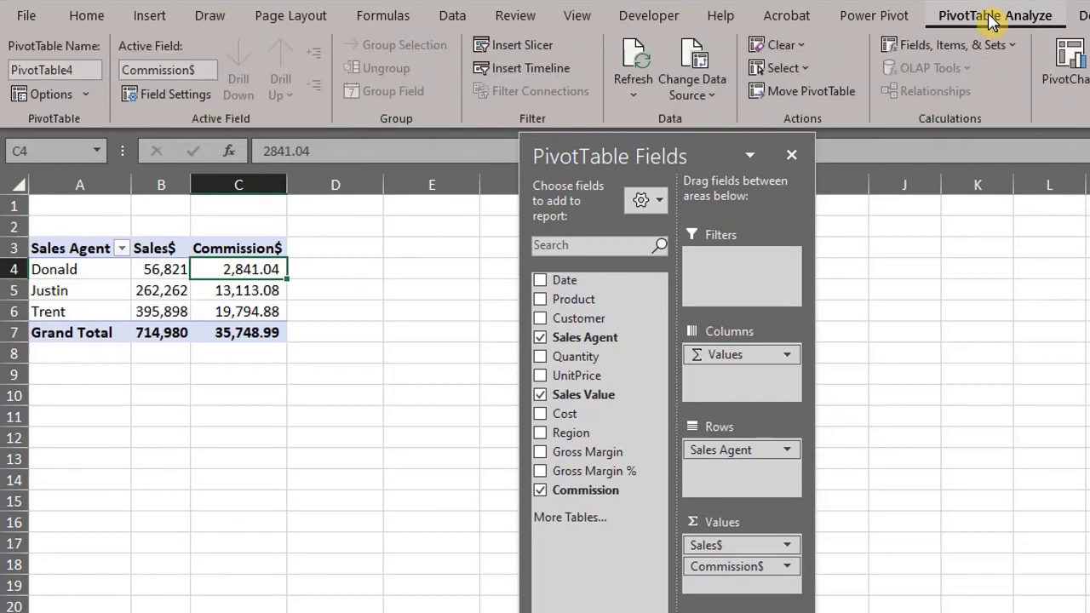
# - Change the Commission field's rate from 5% to 10%, giving a 71,497.99 total
pyautogui.click(997, 45)
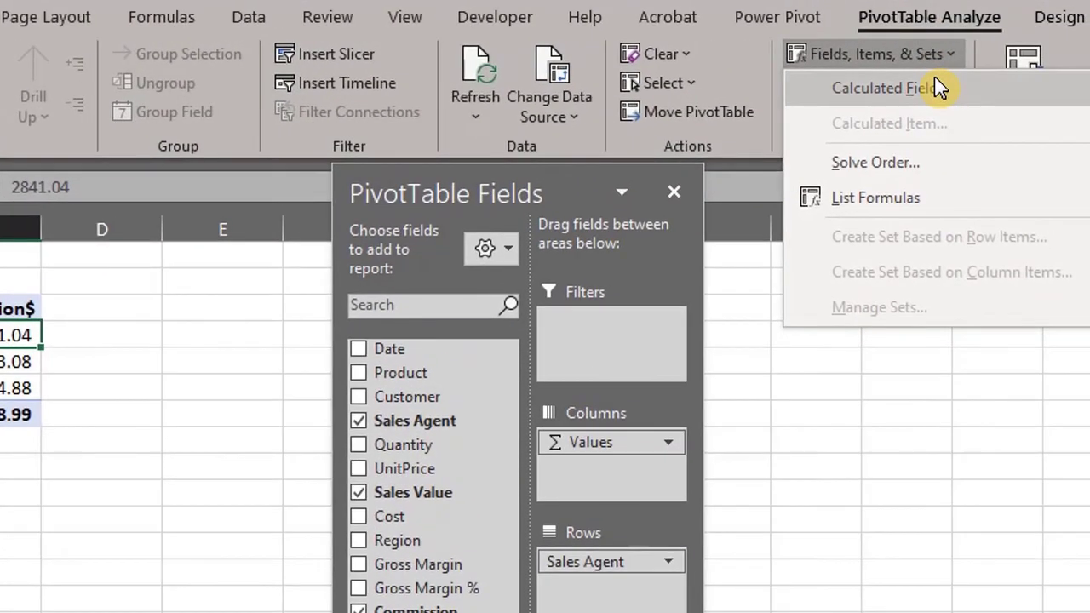
pyautogui.click(961, 72)
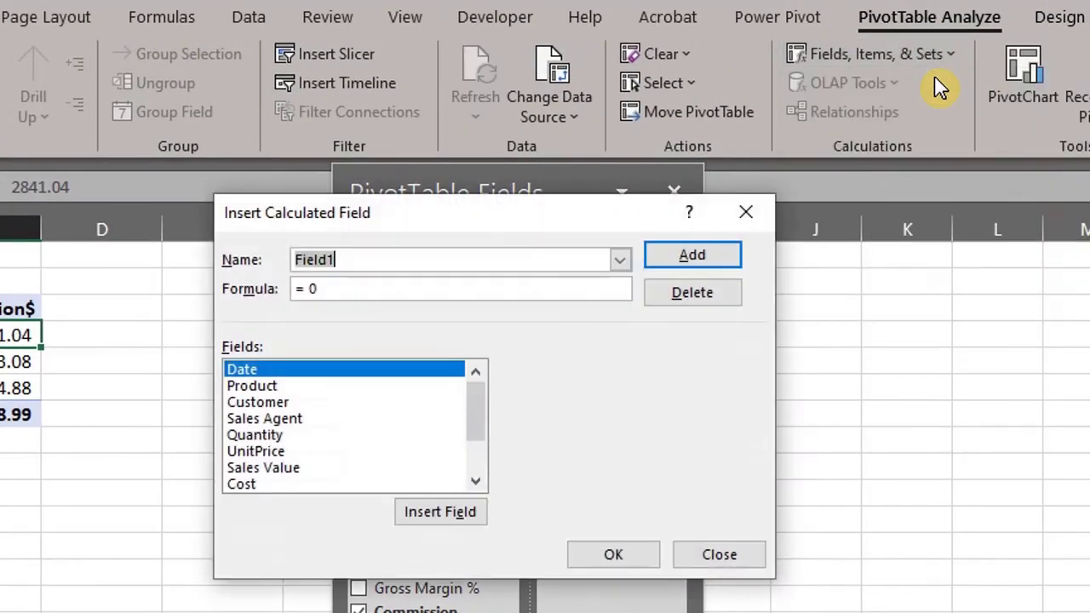
pyautogui.click(627, 262)
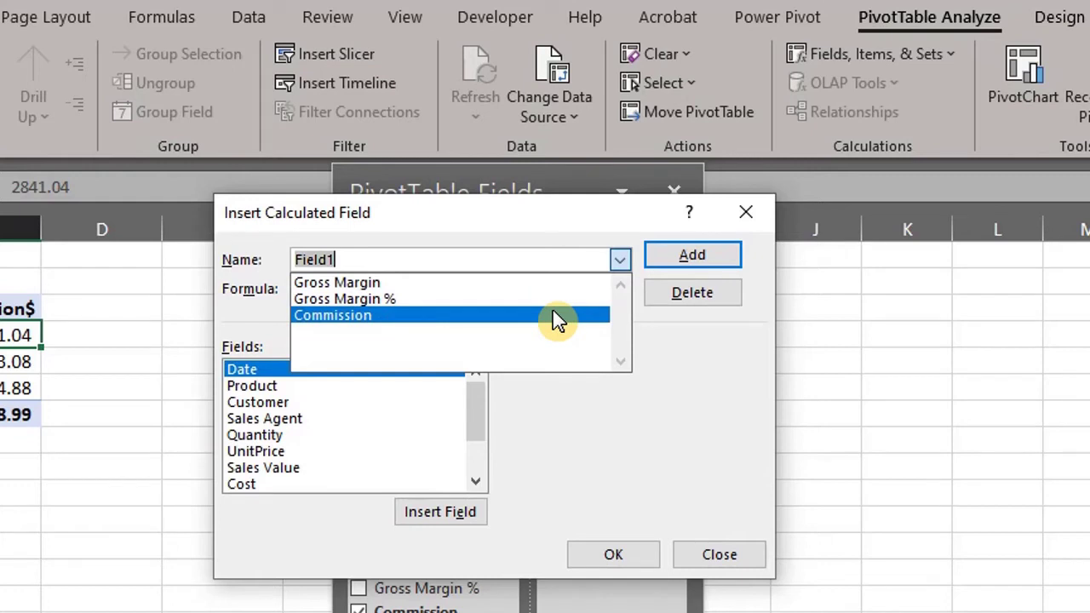
pyautogui.click(558, 317)
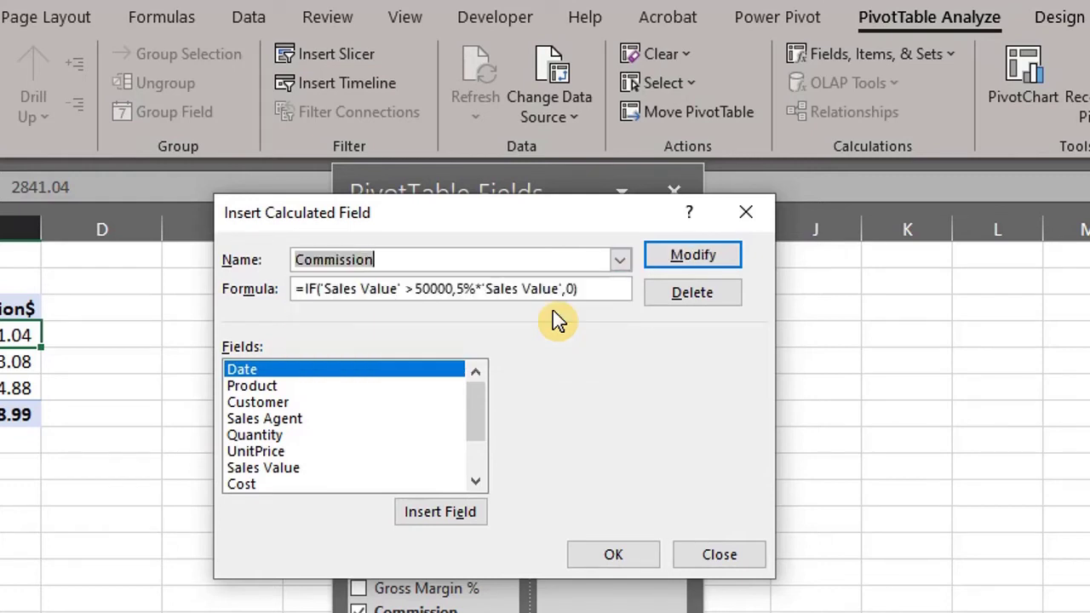
pyautogui.press('End')
pyautogui.click(469, 288)
pyautogui.press('BackSpace')
pyautogui.write('10')
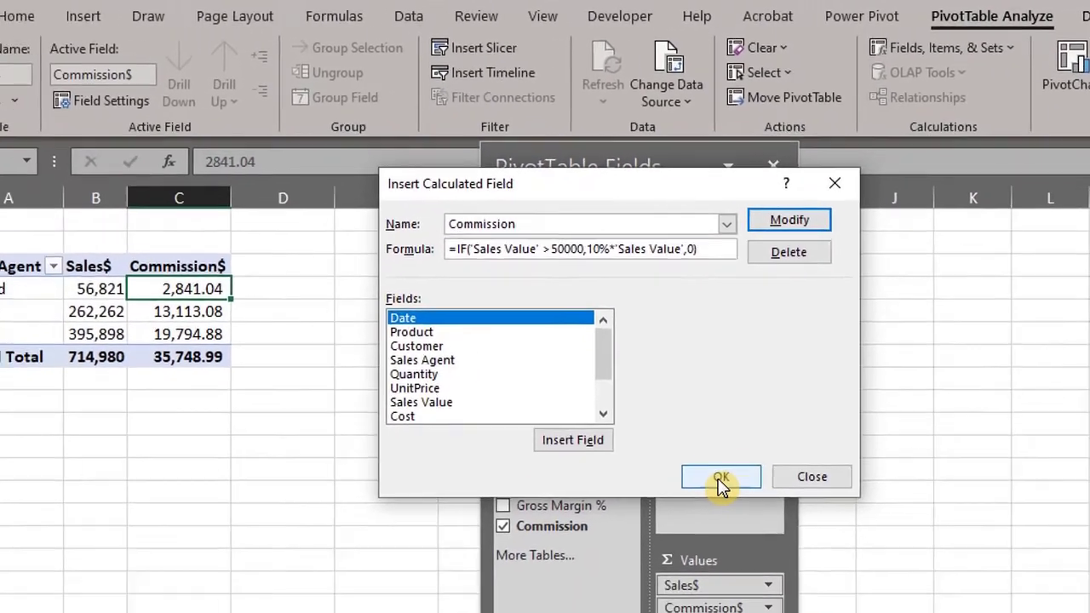
pyautogui.click(613, 554)
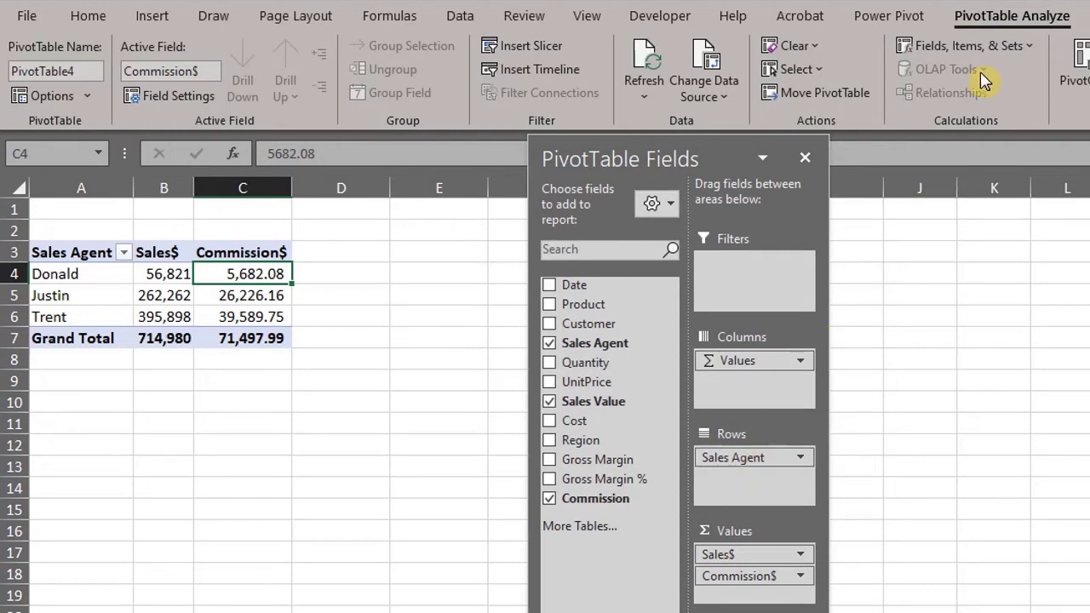
# - Delete the Commission calculated field from the PivotTable's Calculated Field dialog
pyautogui.click(1016, 51)
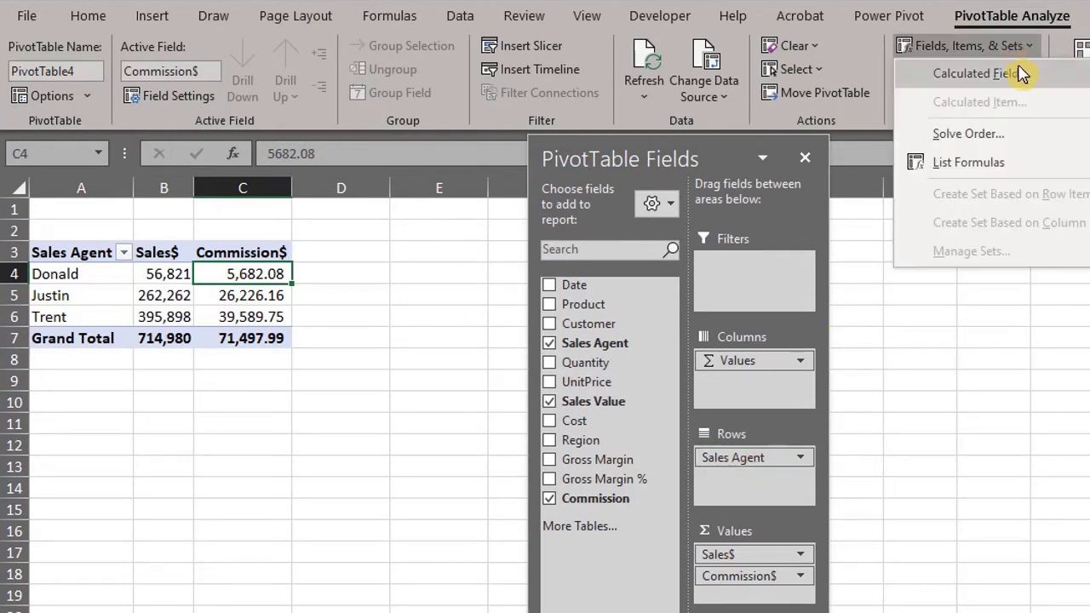
pyautogui.click(1019, 74)
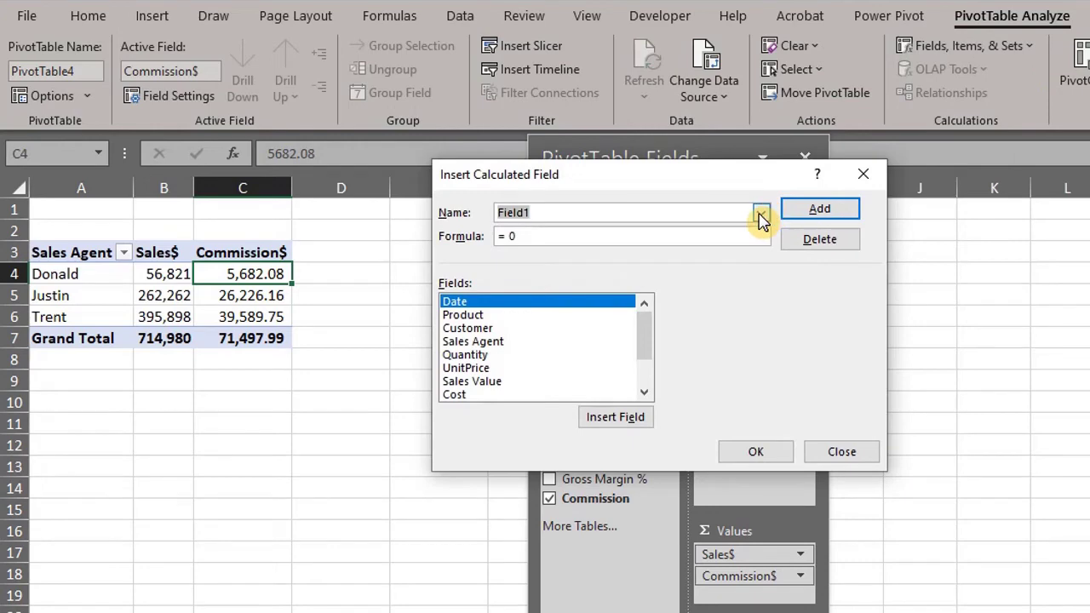
pyautogui.click(760, 213)
pyautogui.click(707, 258)
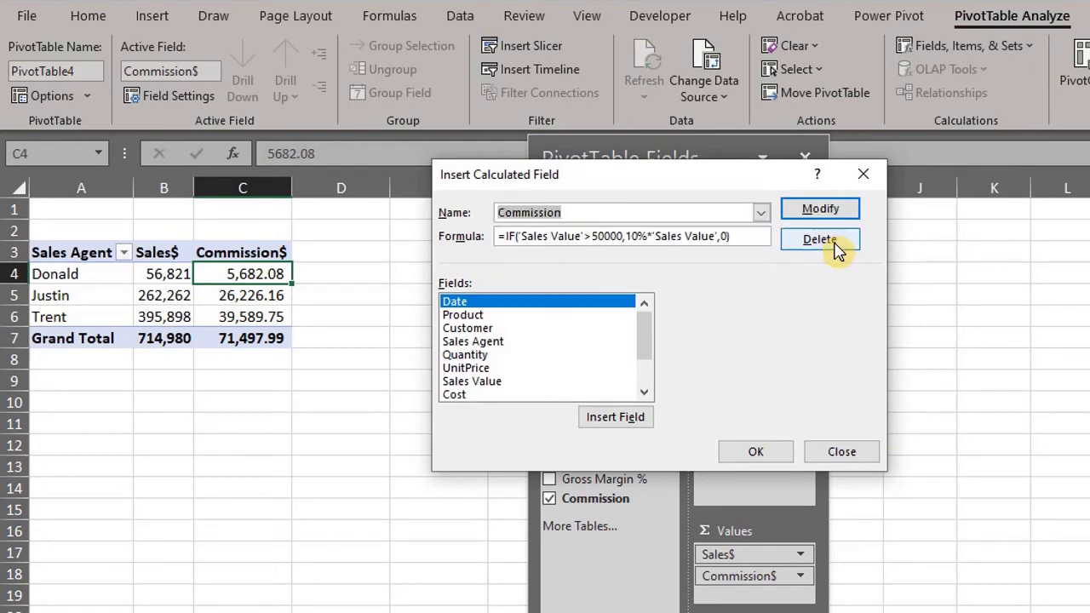
pyautogui.click(834, 244)
pyautogui.click(745, 453)
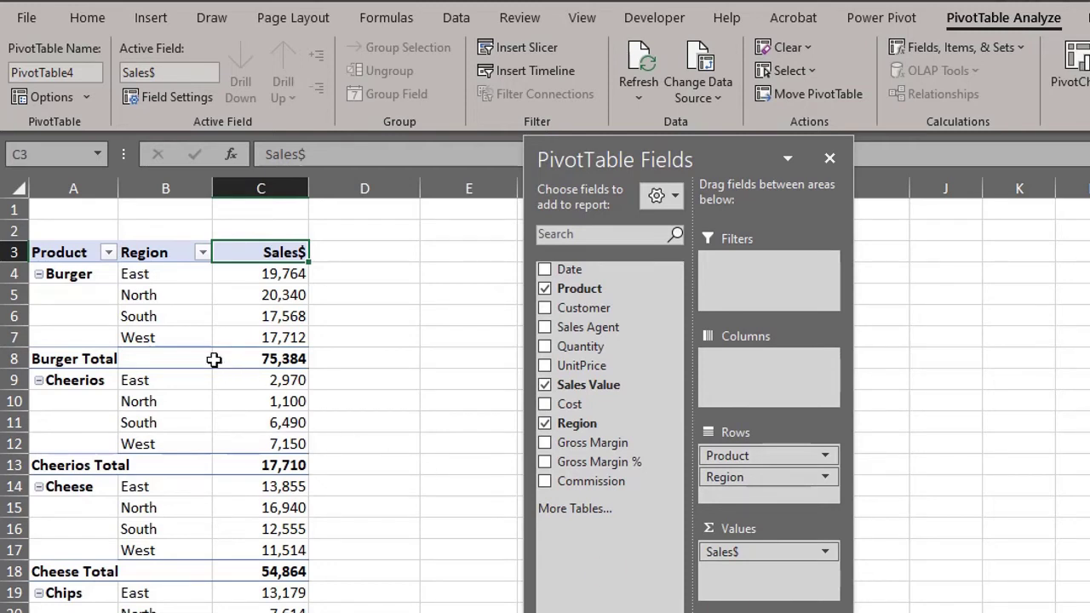
# - Add a Region calculated item named 'Cluster A' with the formula =East+West
pyautogui.click(165, 338)
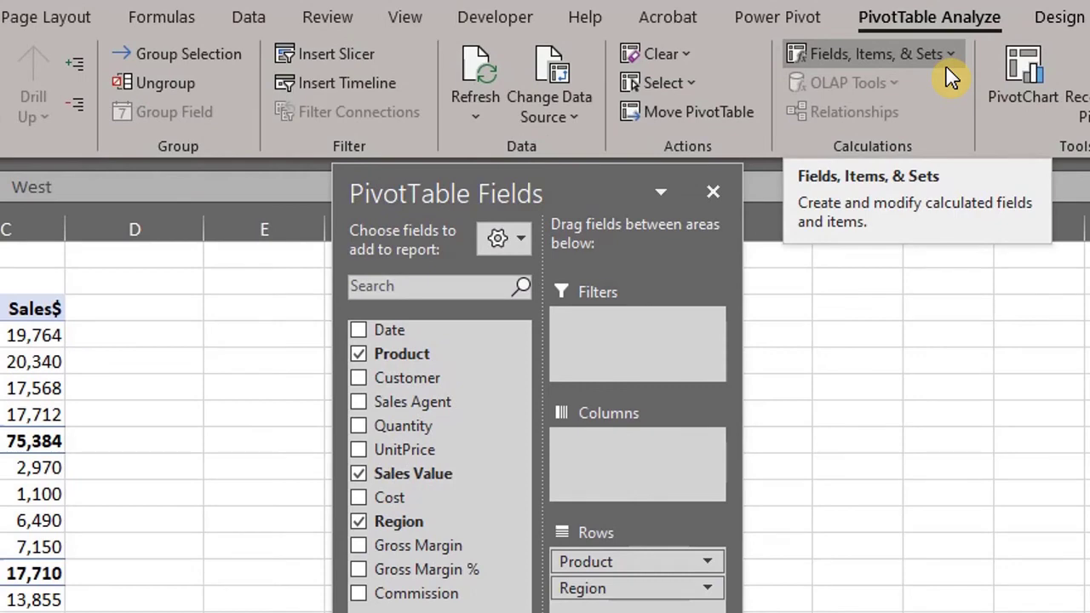
pyautogui.click(945, 66)
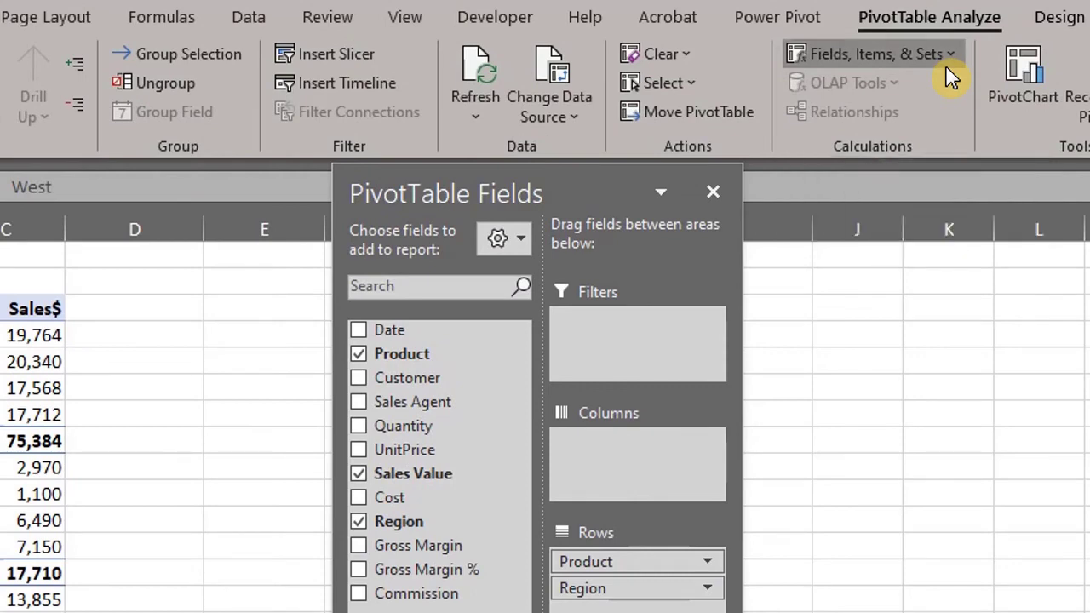
pyautogui.click(885, 123)
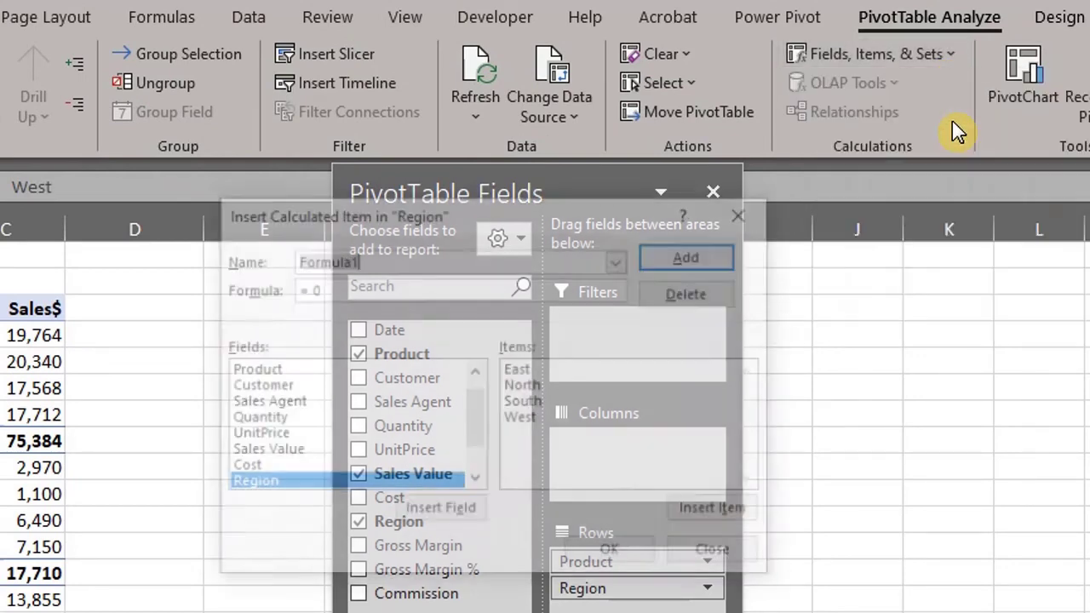
pyautogui.write('Cluster')
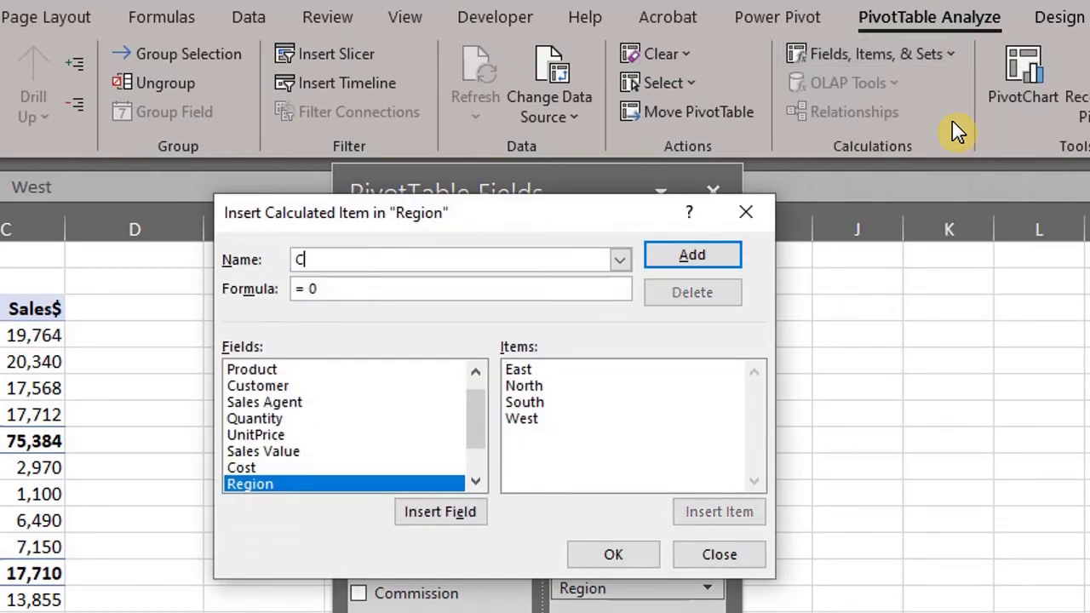
pyautogui.write(' A')
pyautogui.press('Tab')
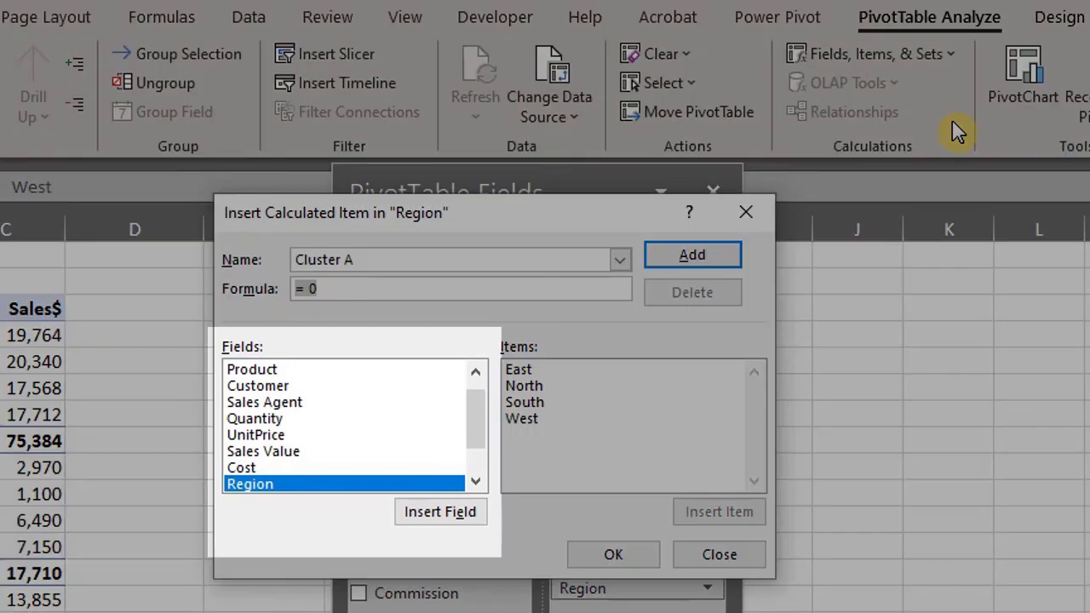
pyautogui.moveTo(476, 432); pyautogui.dragTo(477, 451)
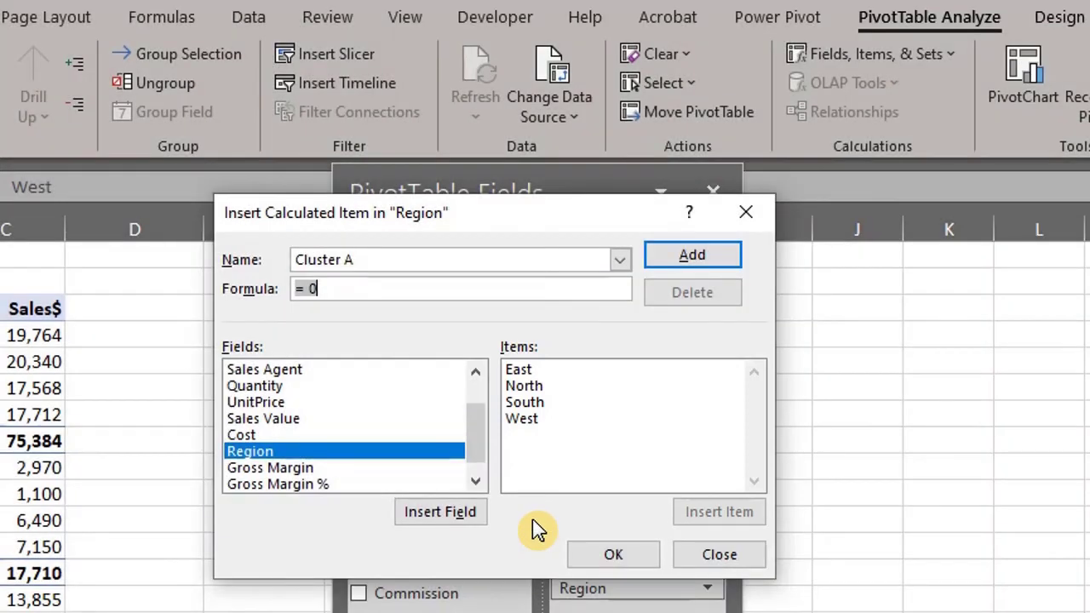
pyautogui.doubleClick(528, 374)
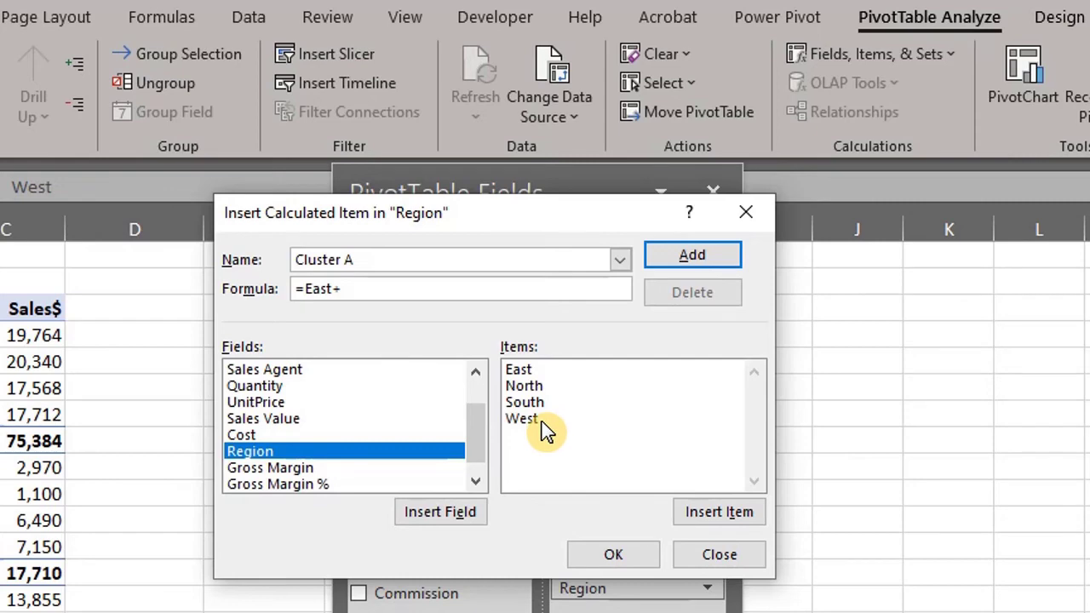
pyautogui.doubleClick(546, 430)
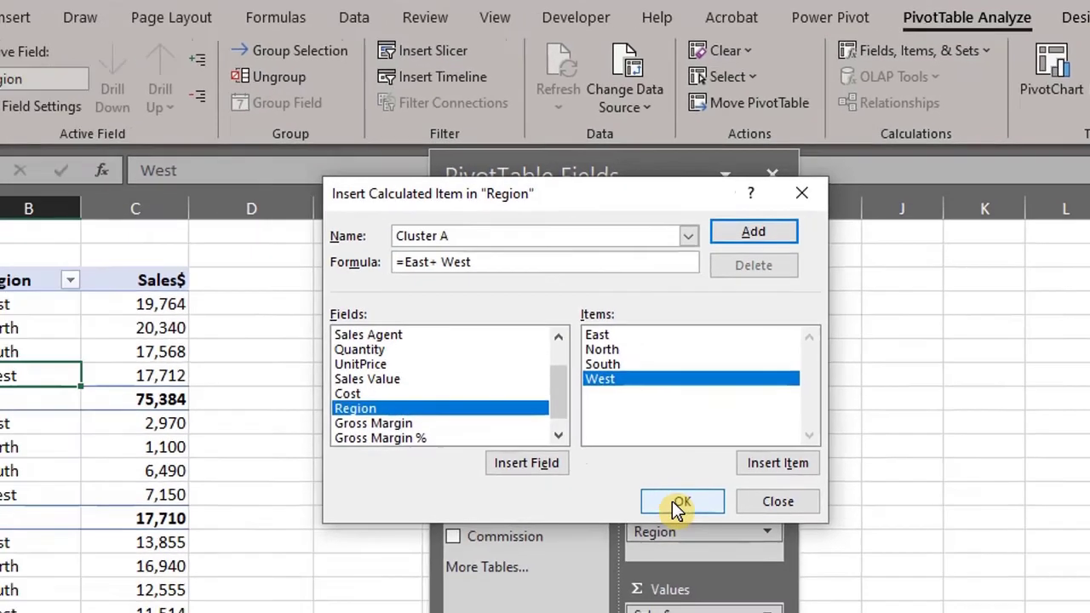
pyautogui.click(613, 554)
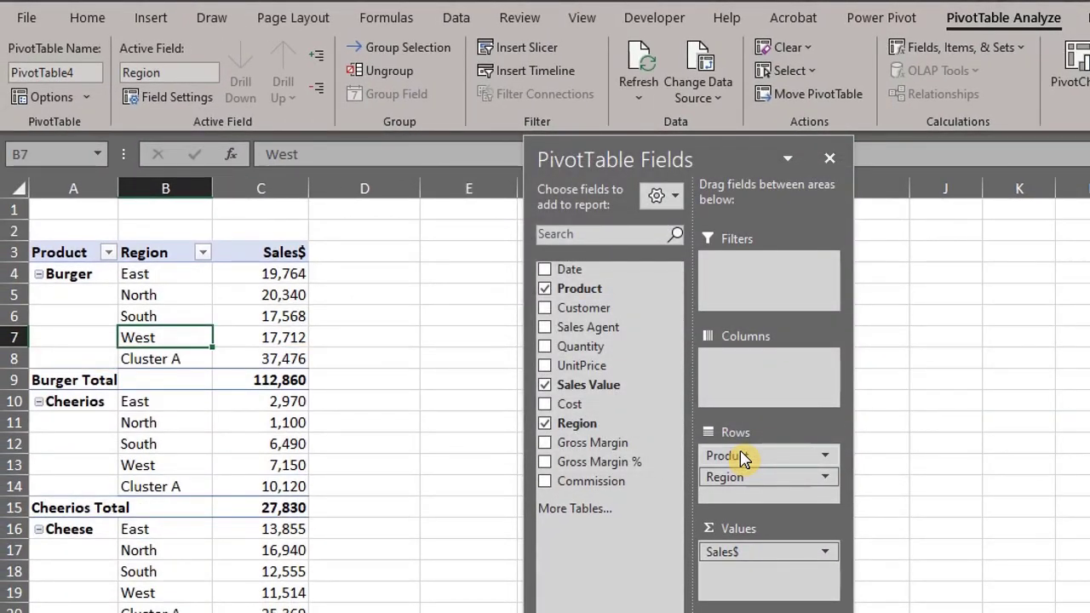
# - Add a second Region calculated item named 'Cluster B' with the formula =North+South
pyautogui.click(1028, 53)
pyautogui.click(1020, 92)
pyautogui.write('Cluster B')
pyautogui.press('Tab')
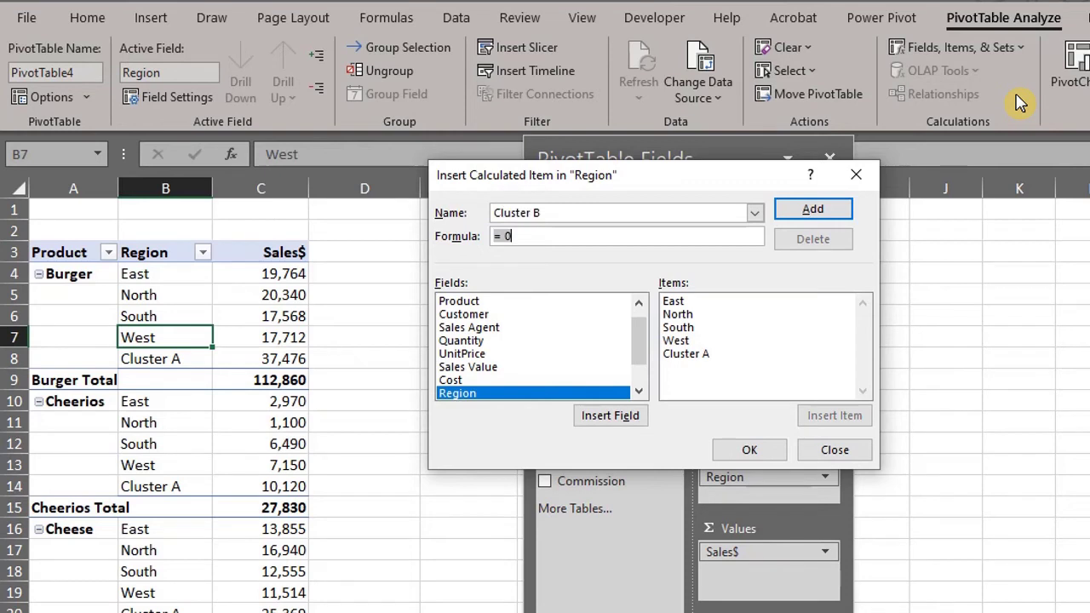
pyautogui.doubleClick(677, 317)
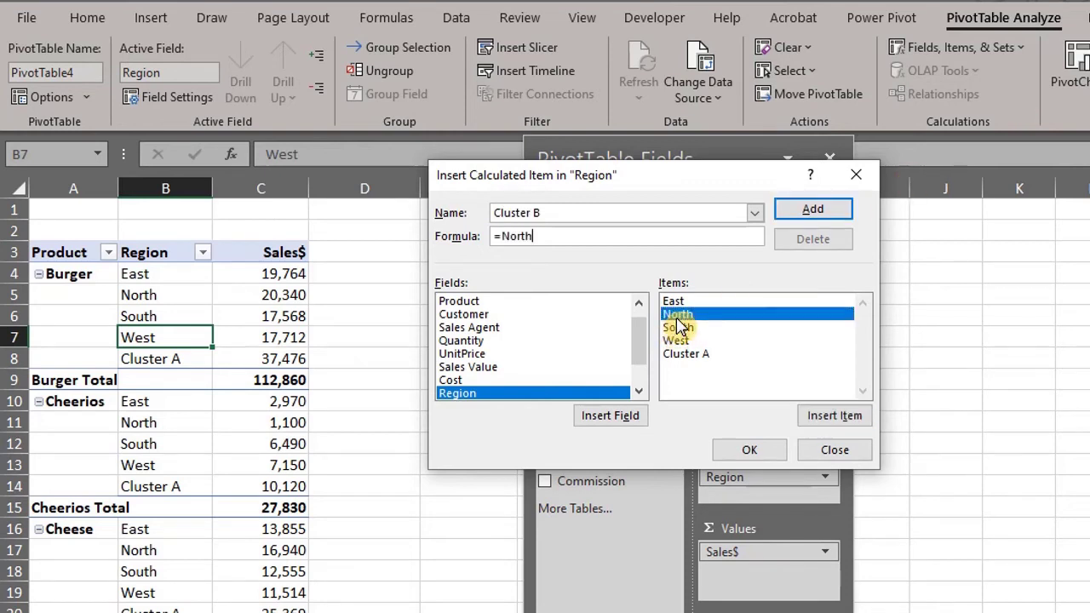
pyautogui.write('+')
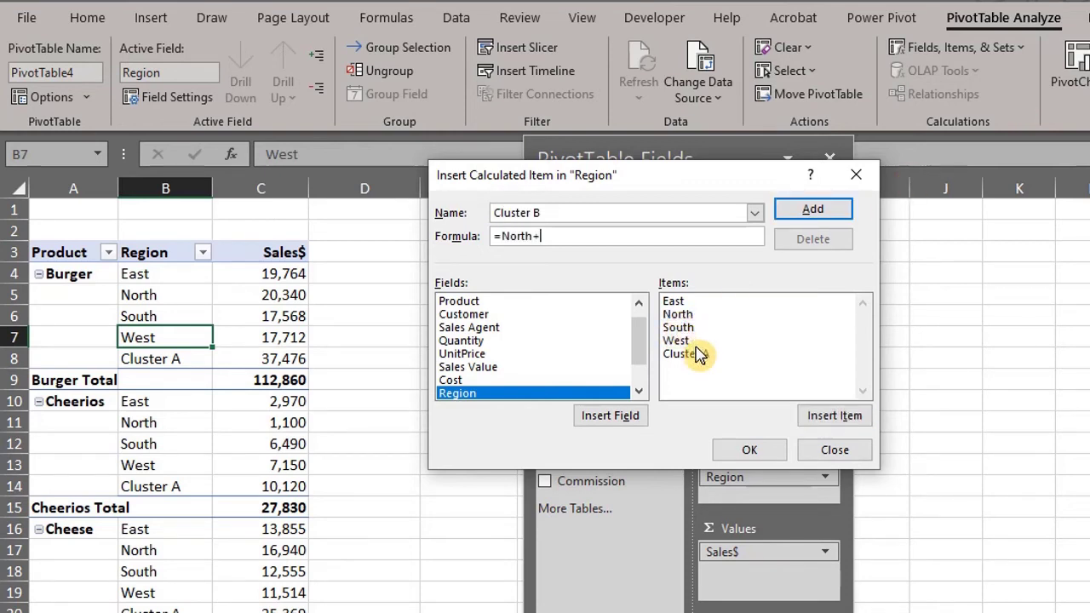
pyautogui.doubleClick(686, 329)
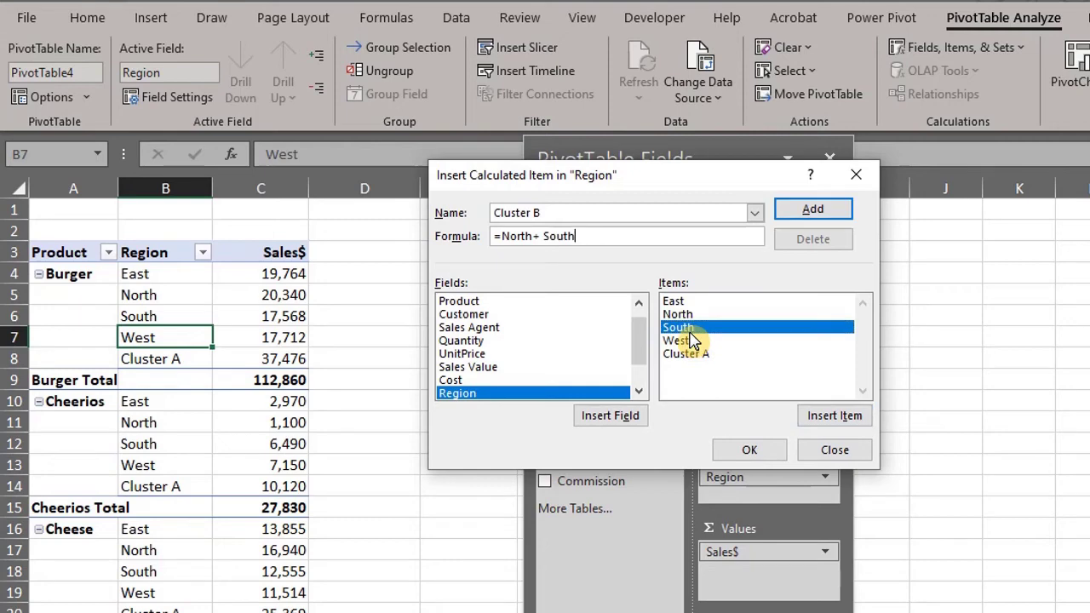
pyautogui.click(749, 451)
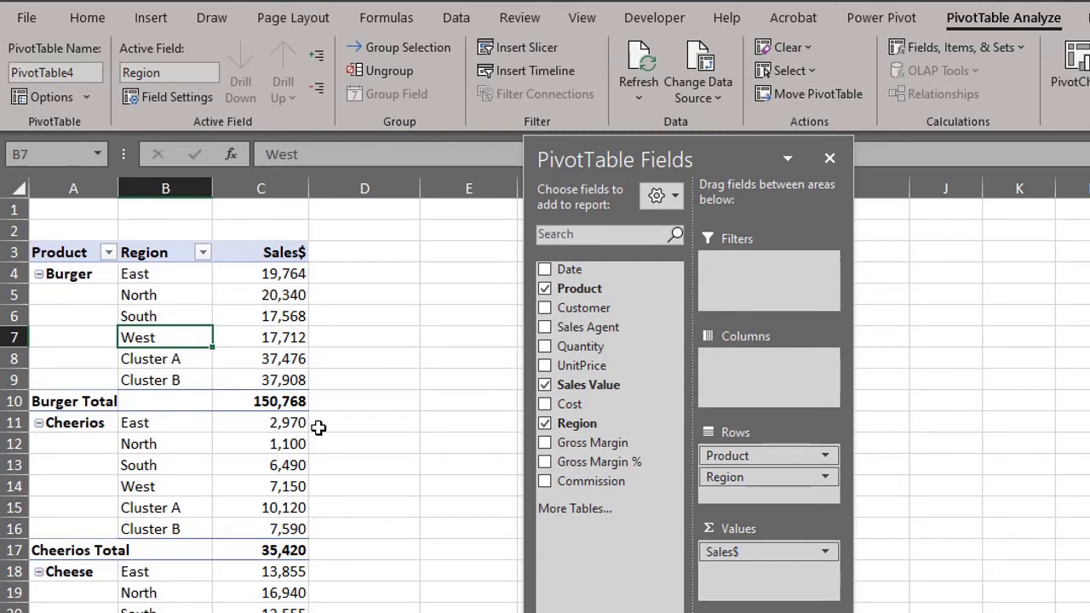
# - Filter the Region field to show only Cluster A and Cluster B
pyautogui.click(201, 252)
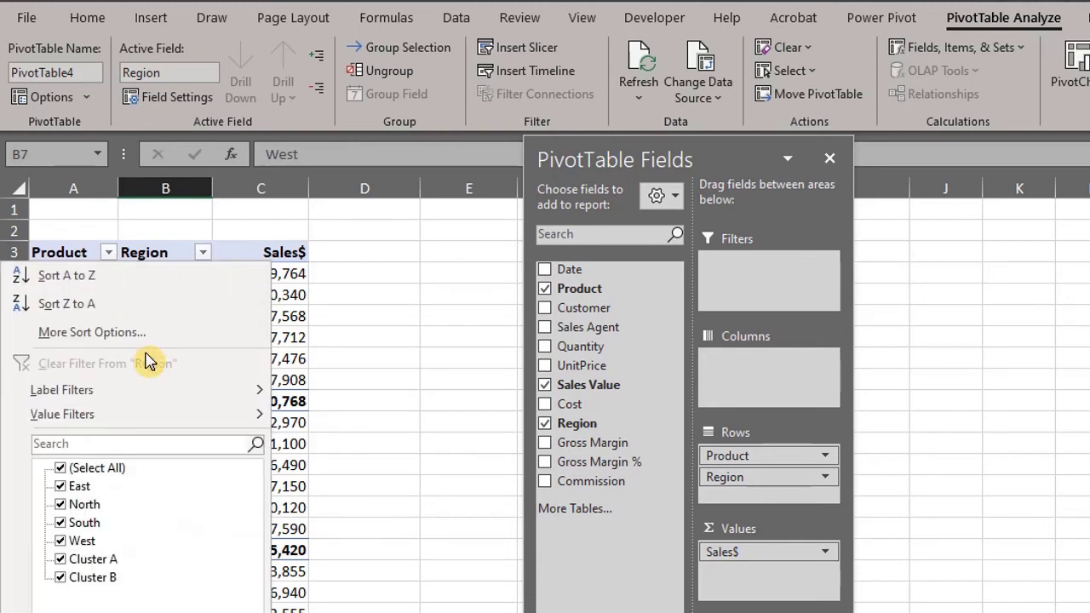
pyautogui.click(60, 469)
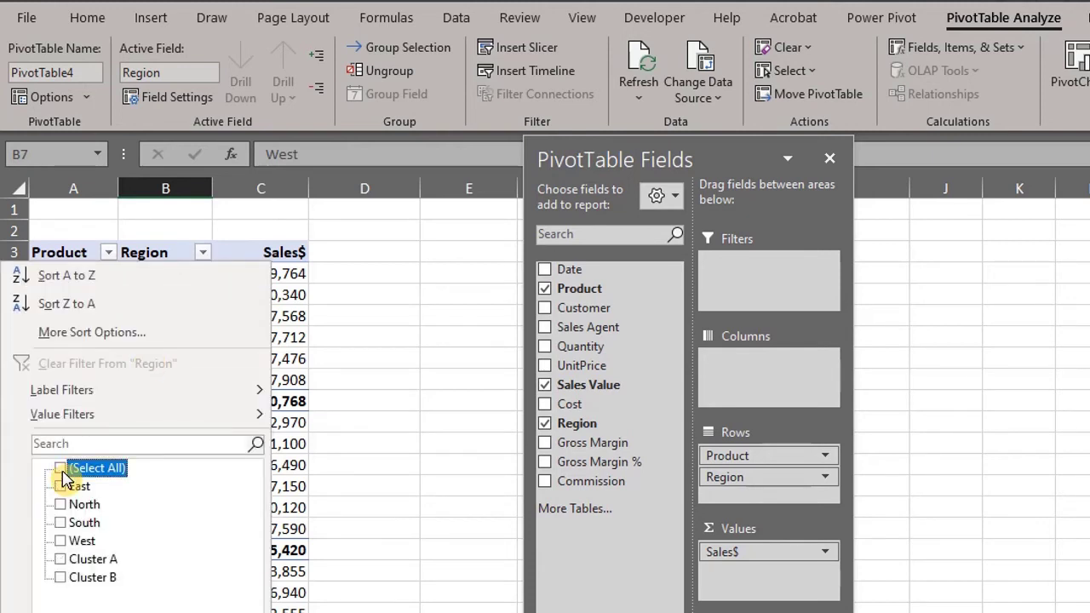
pyautogui.click(60, 560)
pyautogui.click(61, 577)
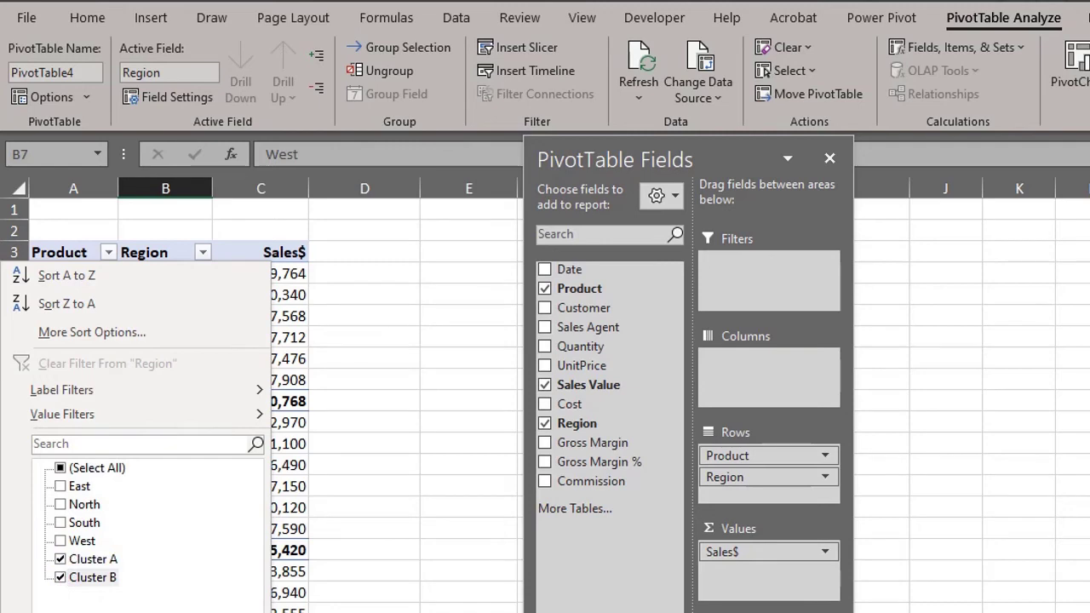
pyautogui.click(106, 610)
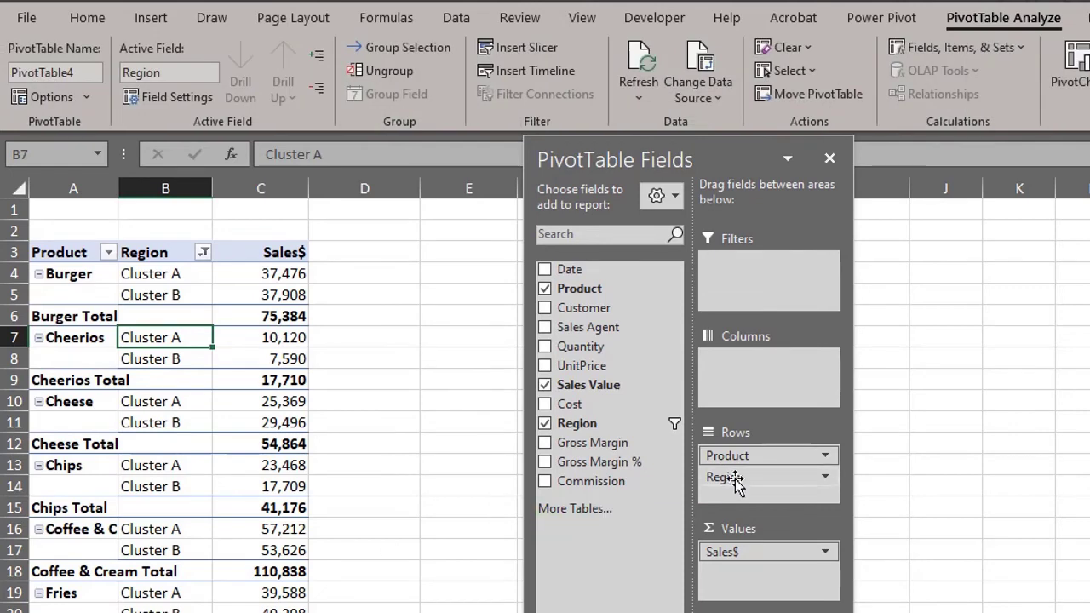
# - Move Region into the columns so Cluster A and Cluster B sit side by side
pyautogui.moveTo(742, 478); pyautogui.dragTo(747, 372)
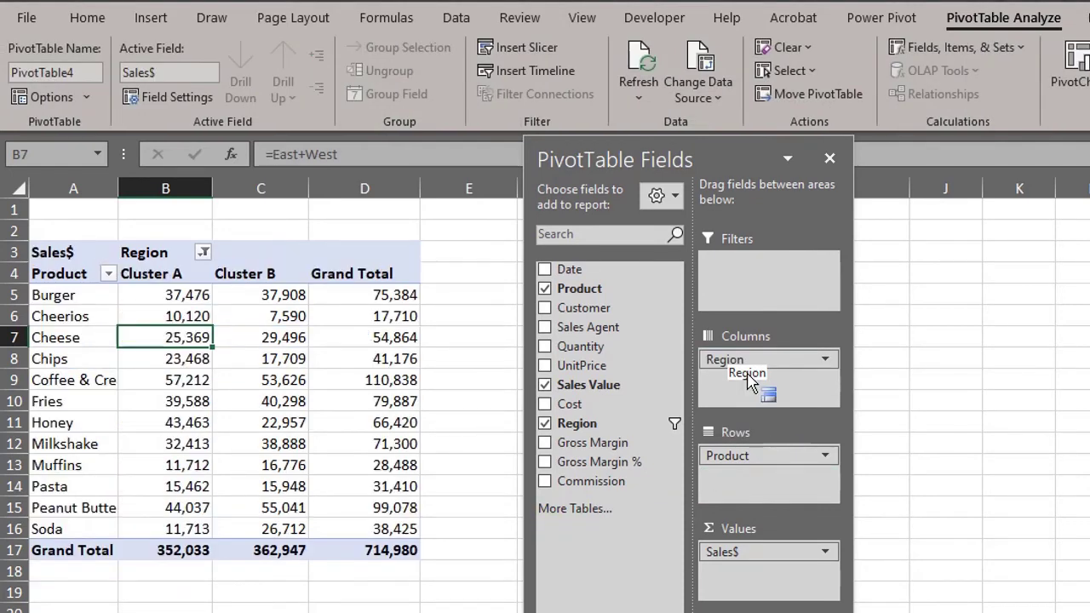
pyautogui.moveTo(591, 183); pyautogui.dragTo(573, 175)
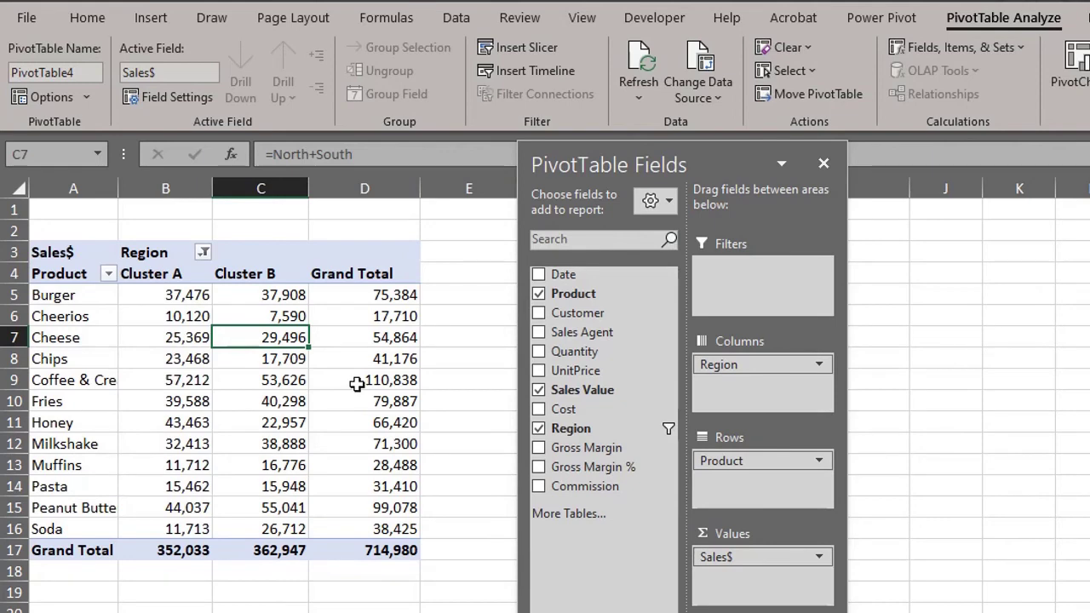
pyautogui.moveTo(357, 384)
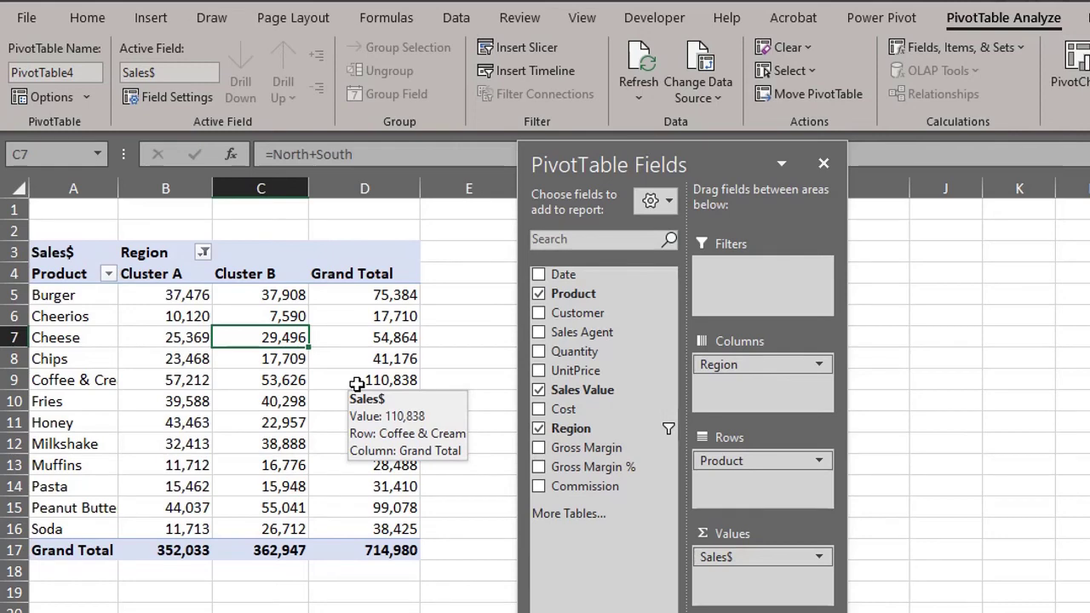
pyautogui.press('F2')
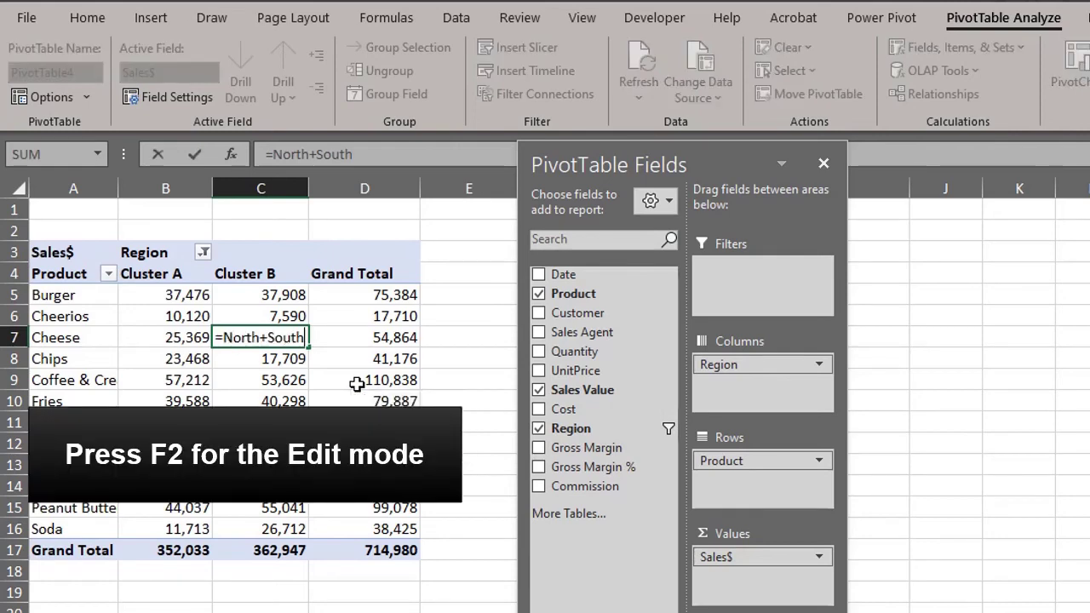
pyautogui.press('BackSpace')
pyautogui.press('BackSpace')
pyautogui.press('BackSpace')
pyautogui.press('BackSpace')
pyautogui.press('BackSpace')
pyautogui.press('BackSpace')
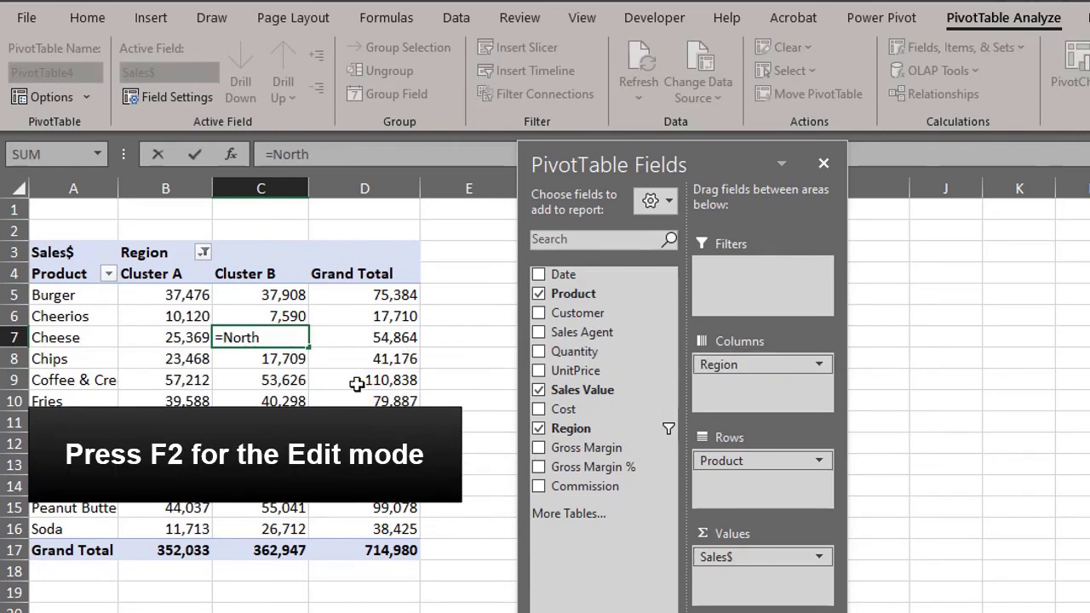
pyautogui.hotkey('ctrl', 'Return')
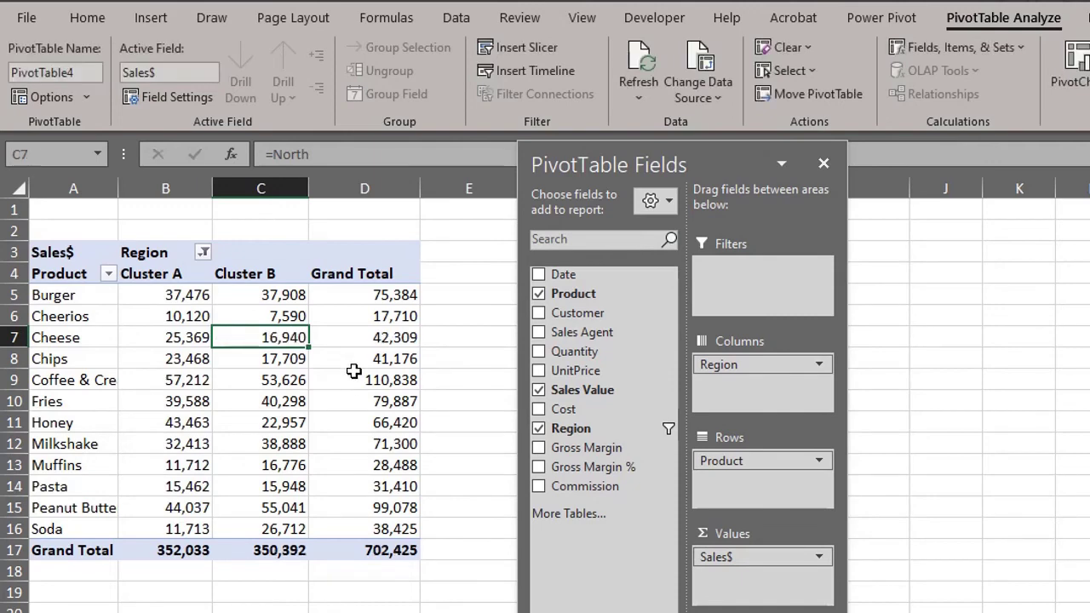
pyautogui.press('F2')
pyautogui.write('+south')
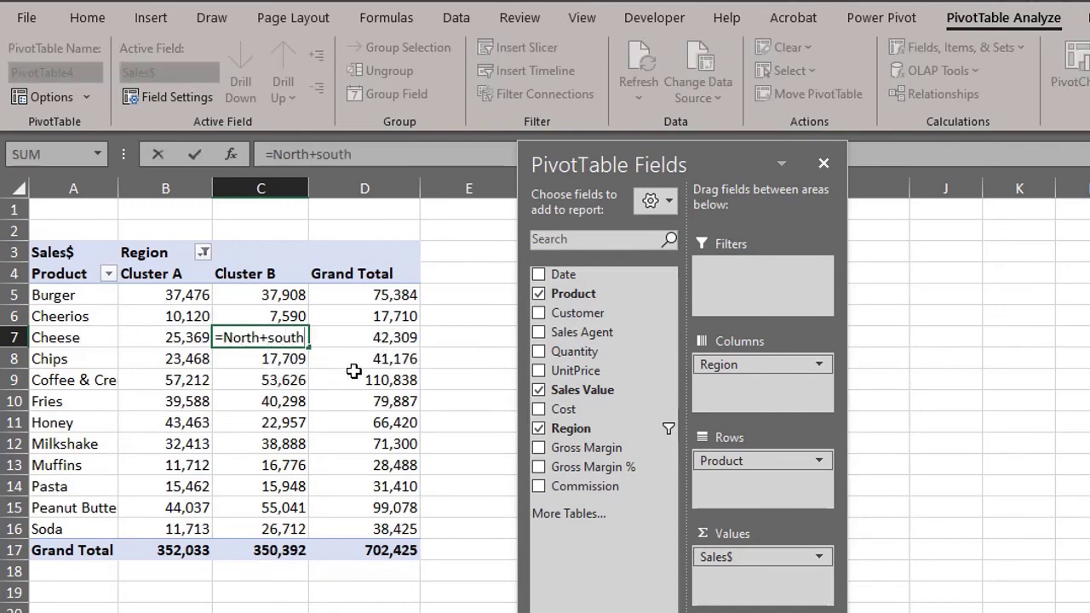
pyautogui.press('Return')
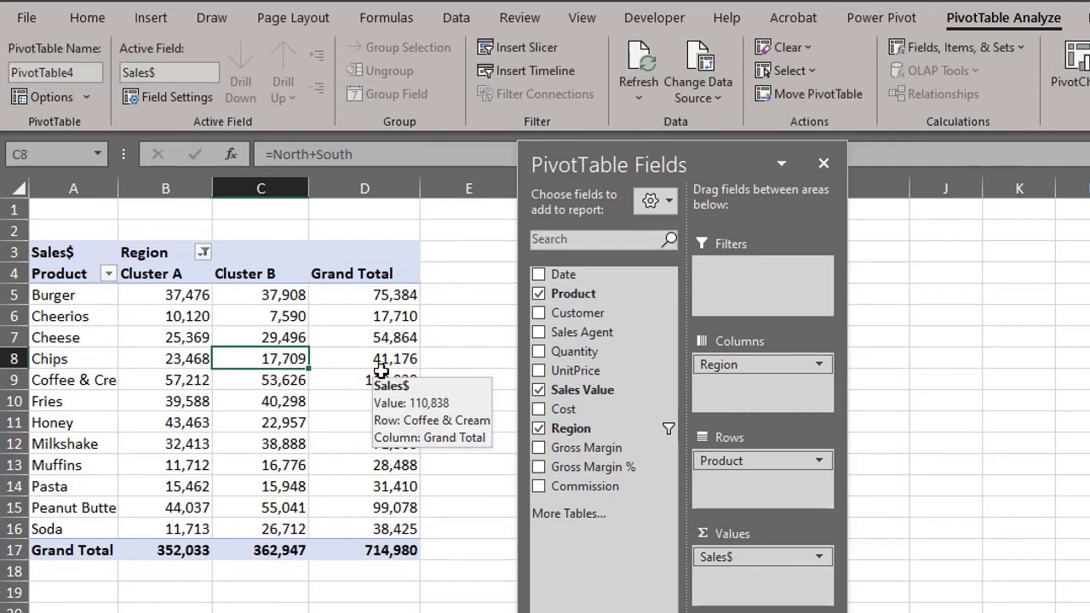
pyautogui.doubleClick(381, 361)
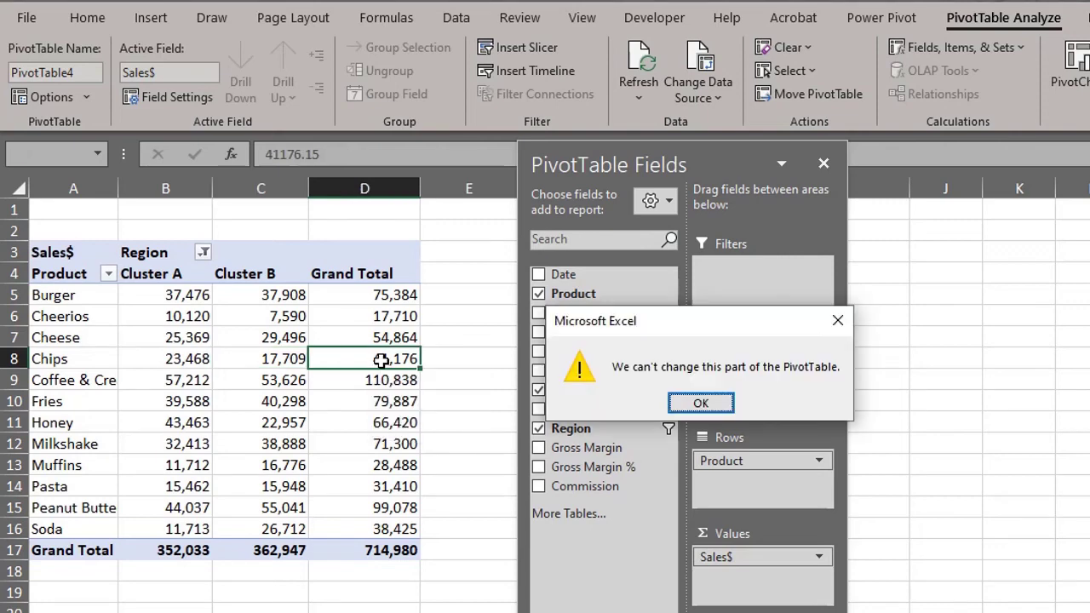
pyautogui.press('Return')
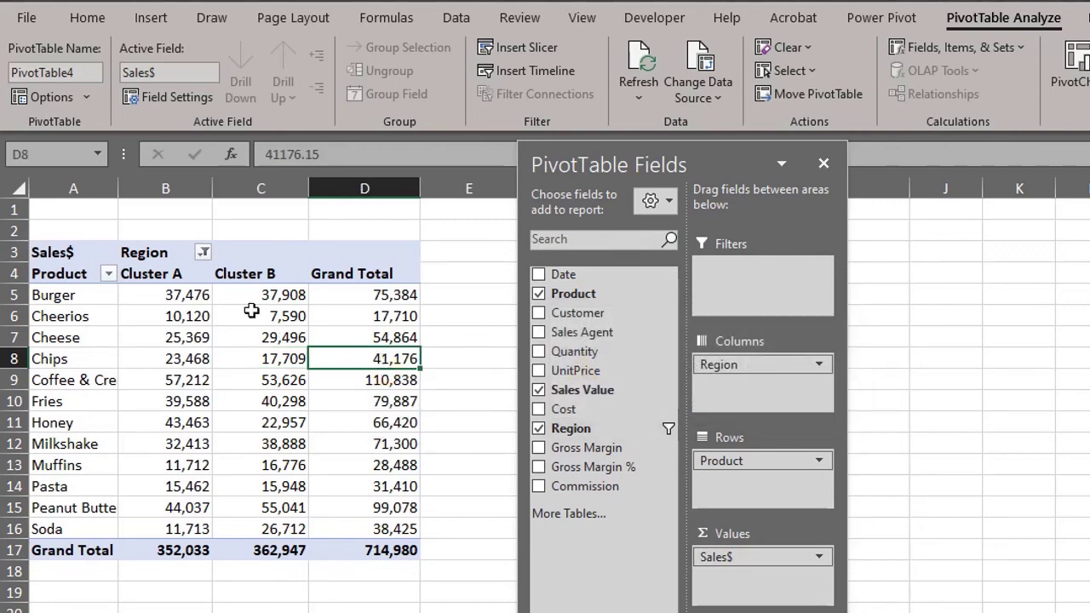
# - Change the Cluster B calculated item's formula to =North+South+West
pyautogui.click(151, 255)
pyautogui.click(981, 53)
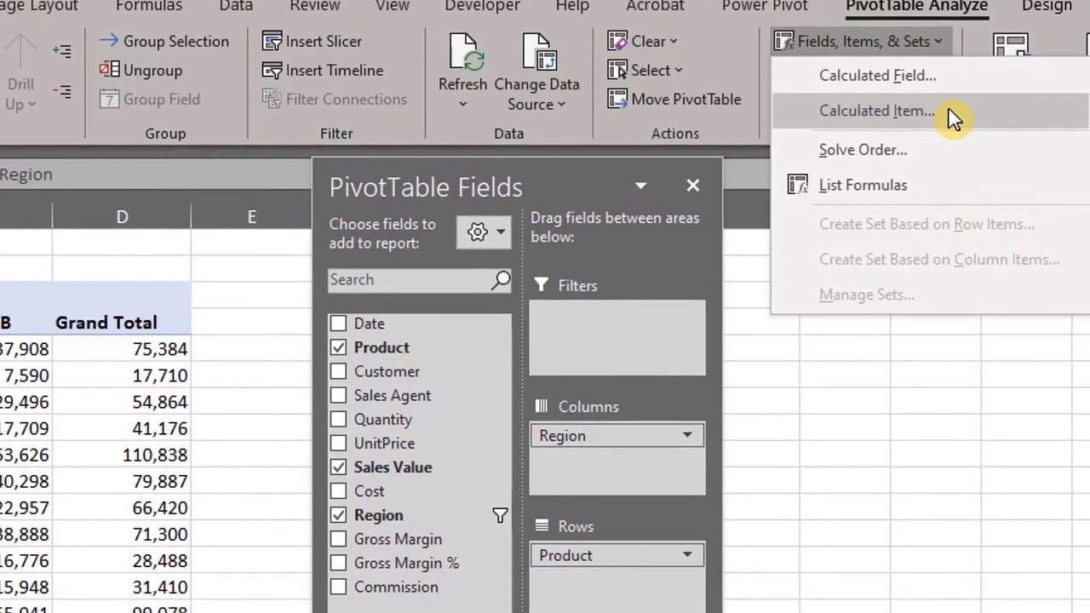
pyautogui.click(968, 103)
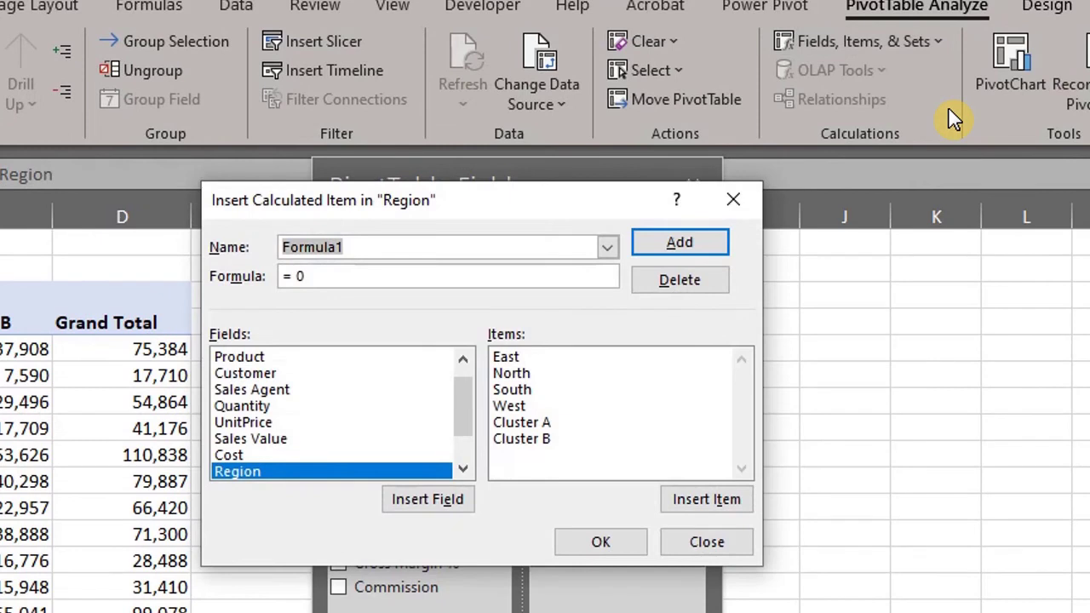
pyautogui.click(609, 250)
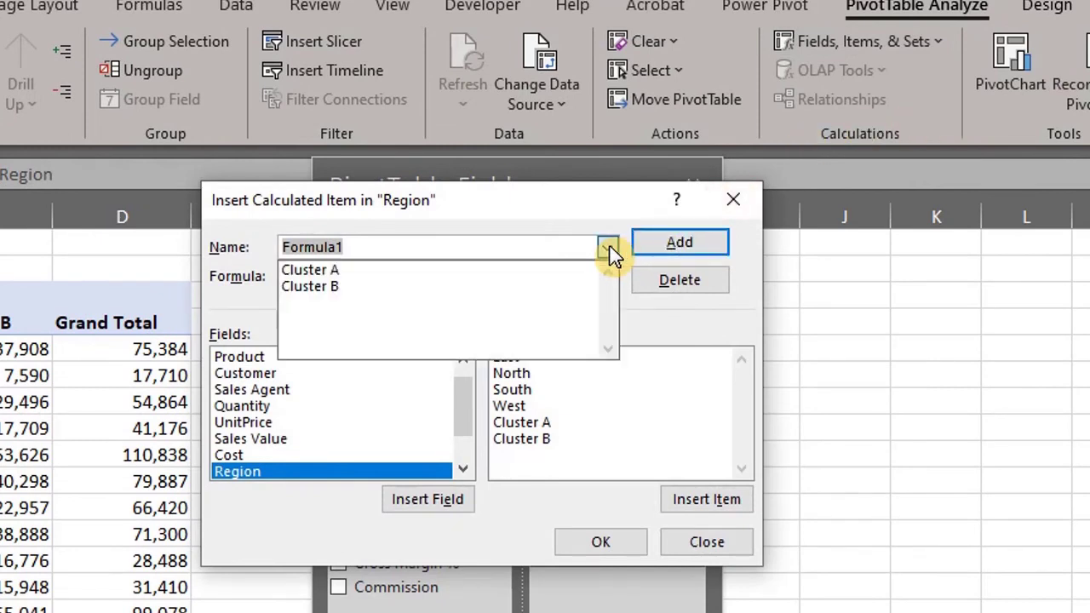
pyautogui.click(552, 287)
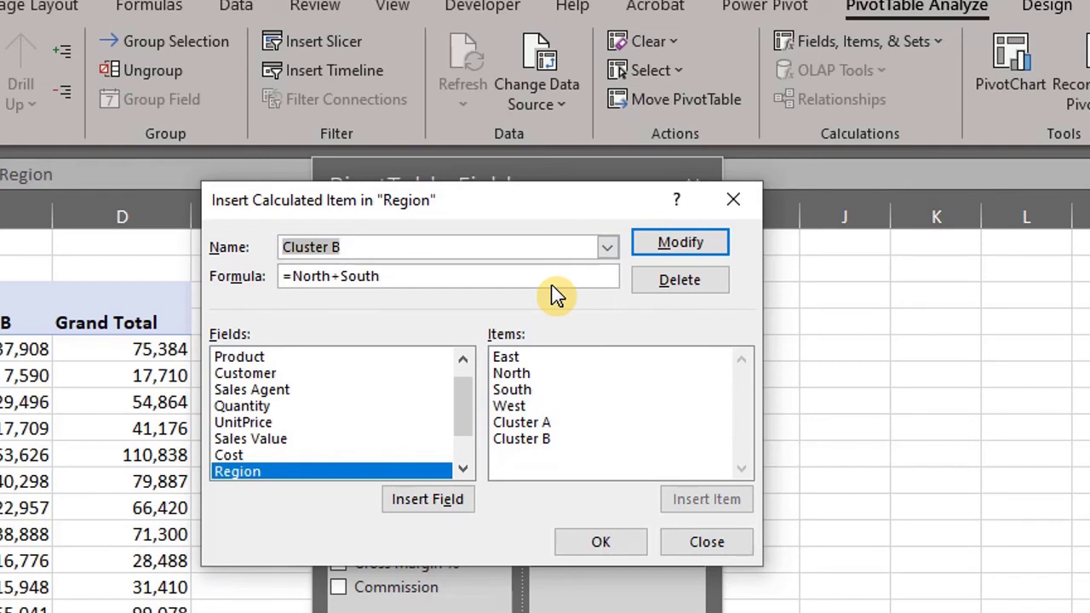
pyautogui.click(564, 279)
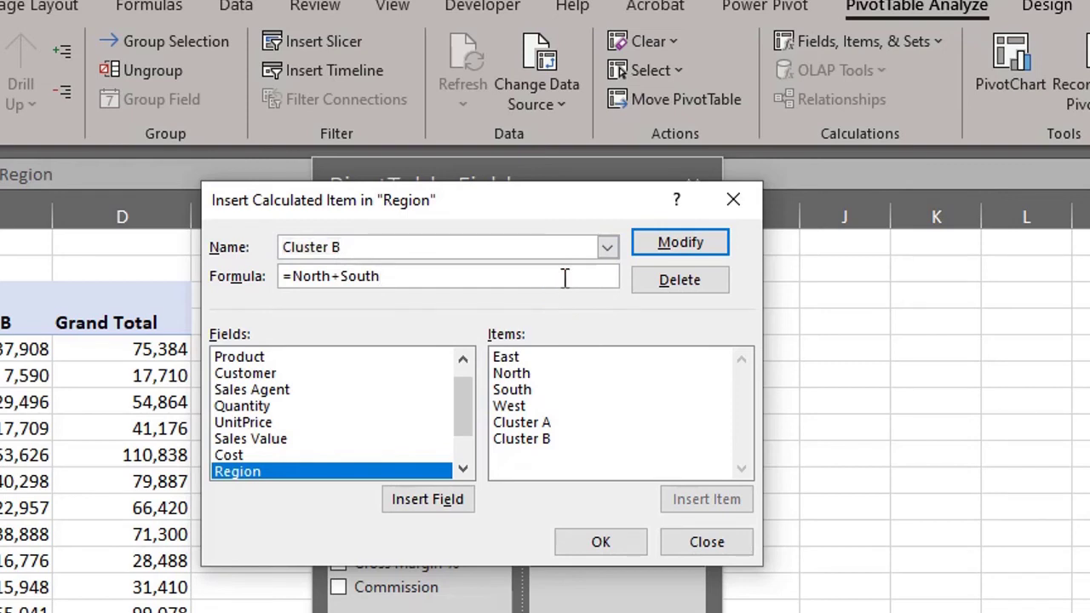
pyautogui.write('+')
pyautogui.doubleClick(538, 403)
pyautogui.click(600, 541)
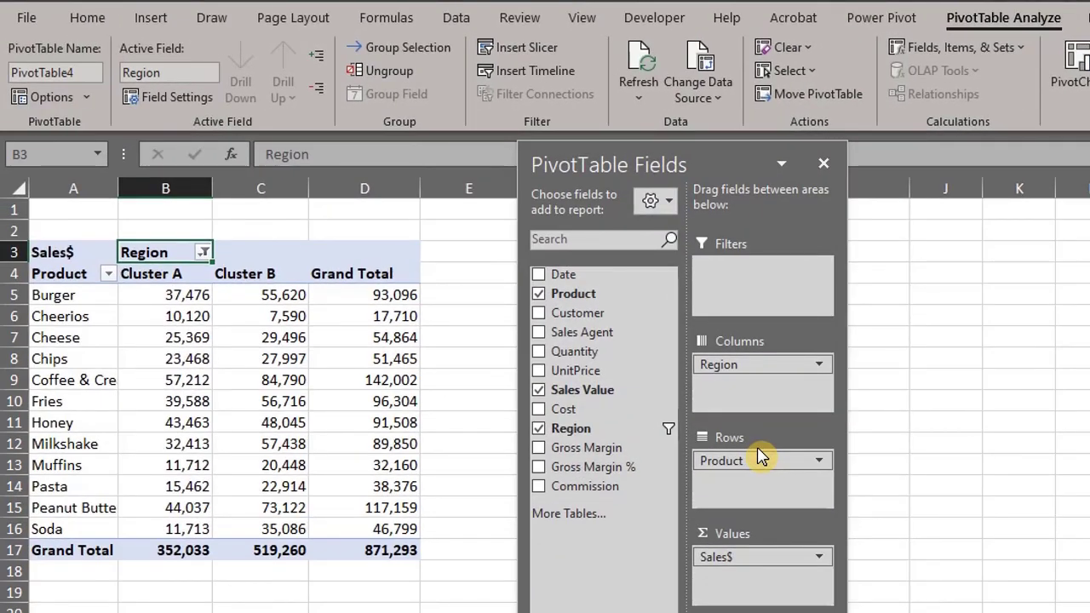
# - Move Region back into the rows under Product and delete the Cluster B calculated item
pyautogui.moveTo(746, 366); pyautogui.dragTo(754, 483)
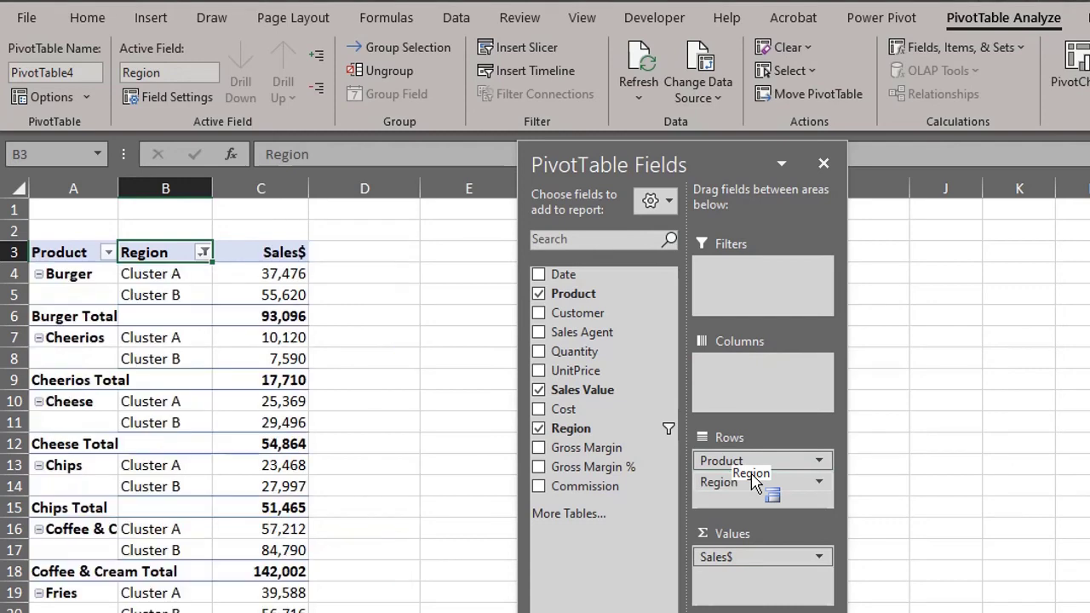
pyautogui.click(1013, 48)
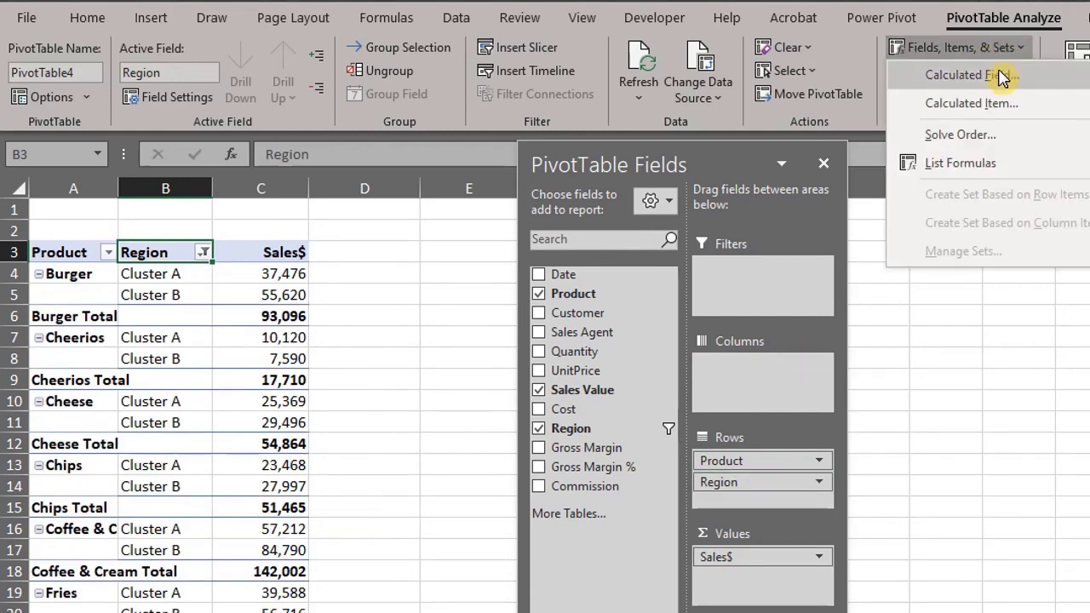
pyautogui.click(1000, 103)
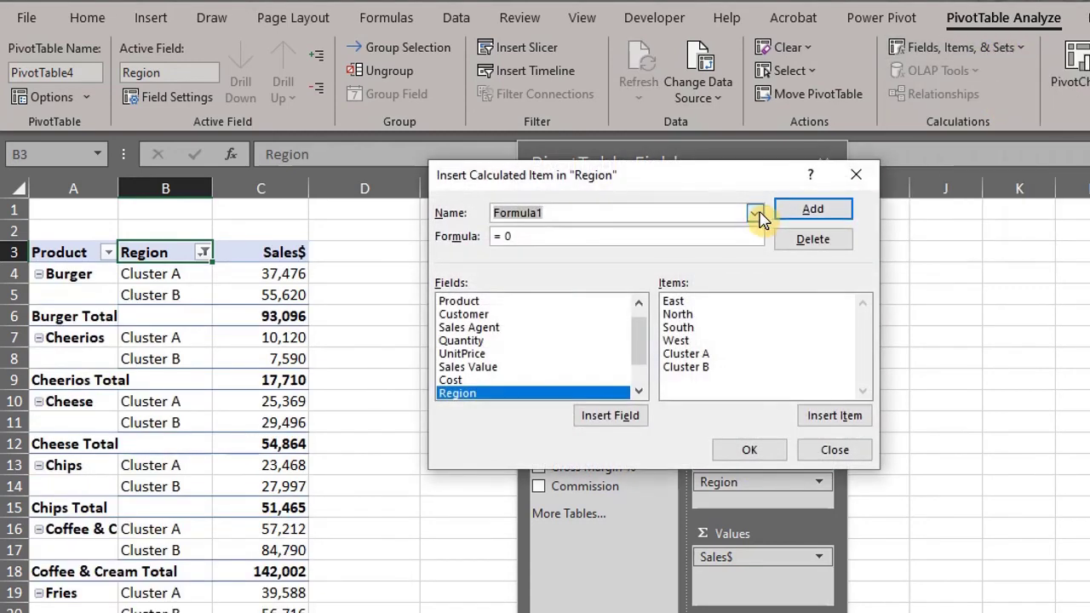
pyautogui.click(755, 214)
pyautogui.click(730, 244)
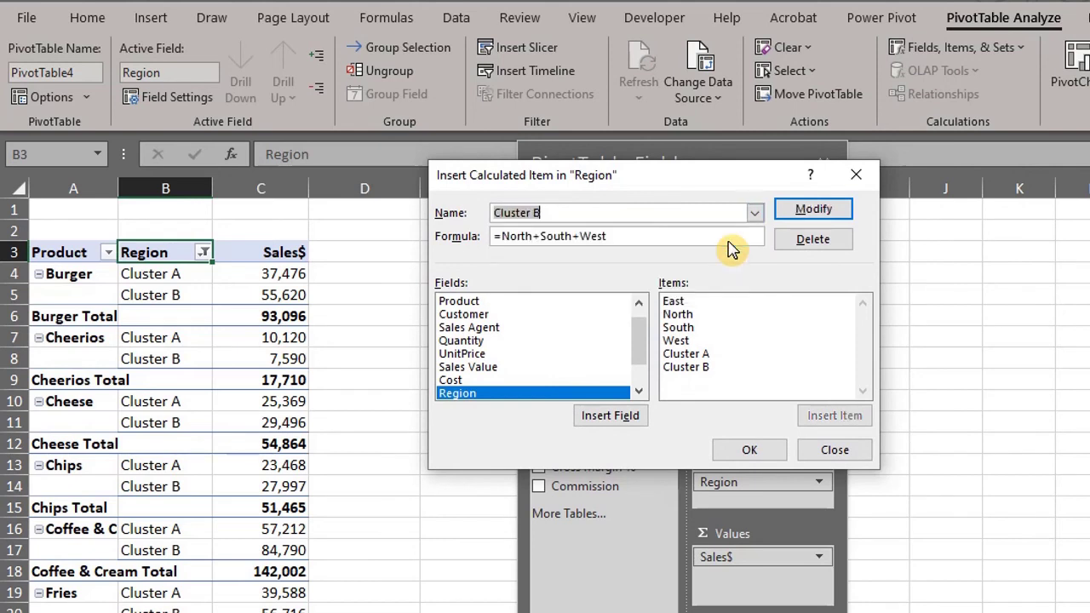
pyautogui.click(807, 241)
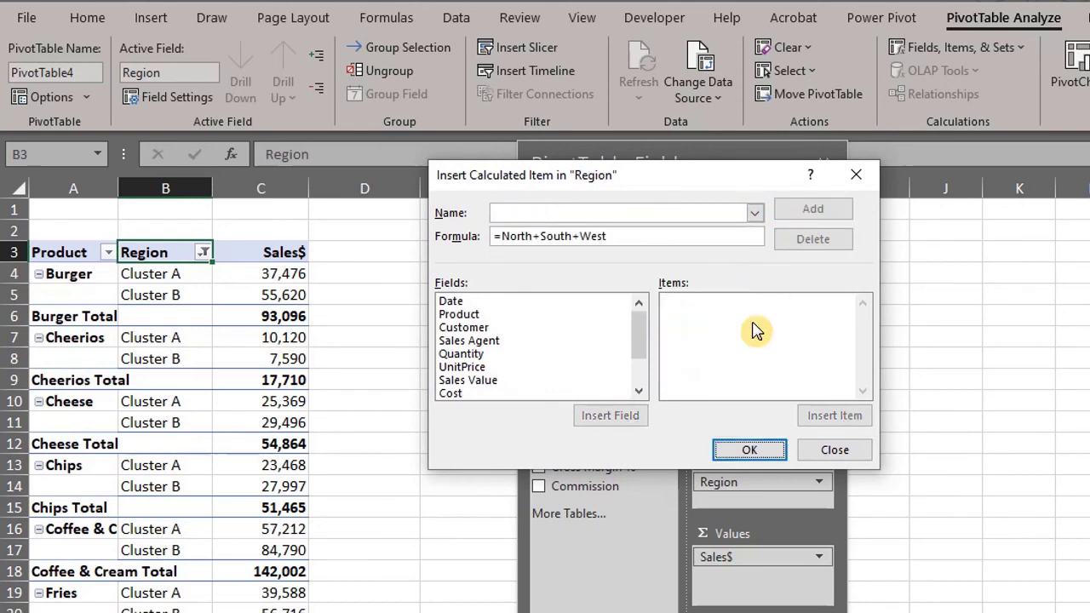
pyautogui.click(741, 451)
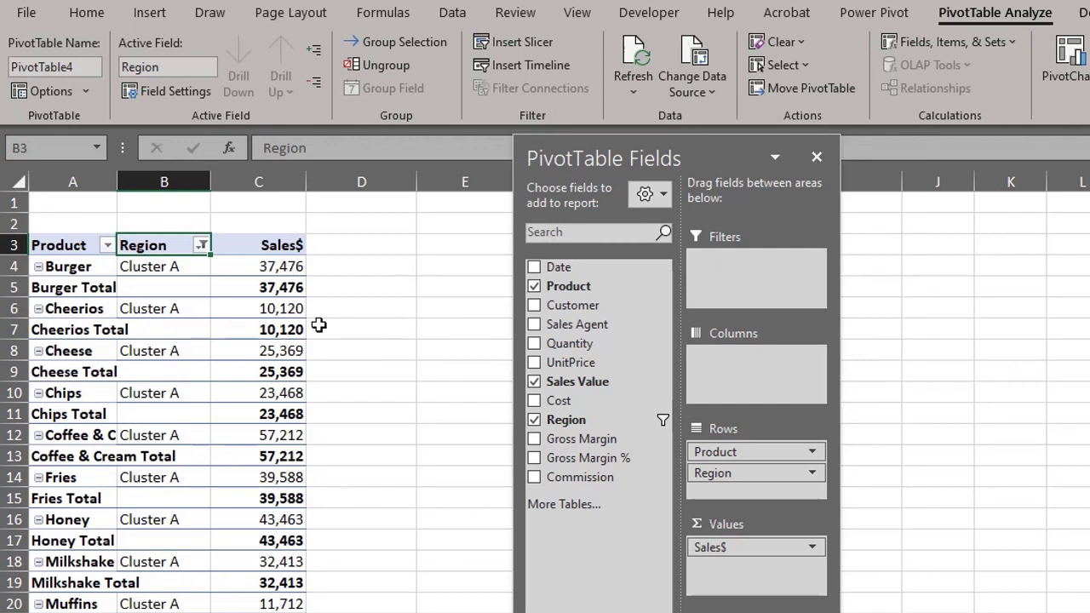
# - Generate a List Formulas sheet showing the calculated fields and the Cluster A item formula
pyautogui.click(272, 344)
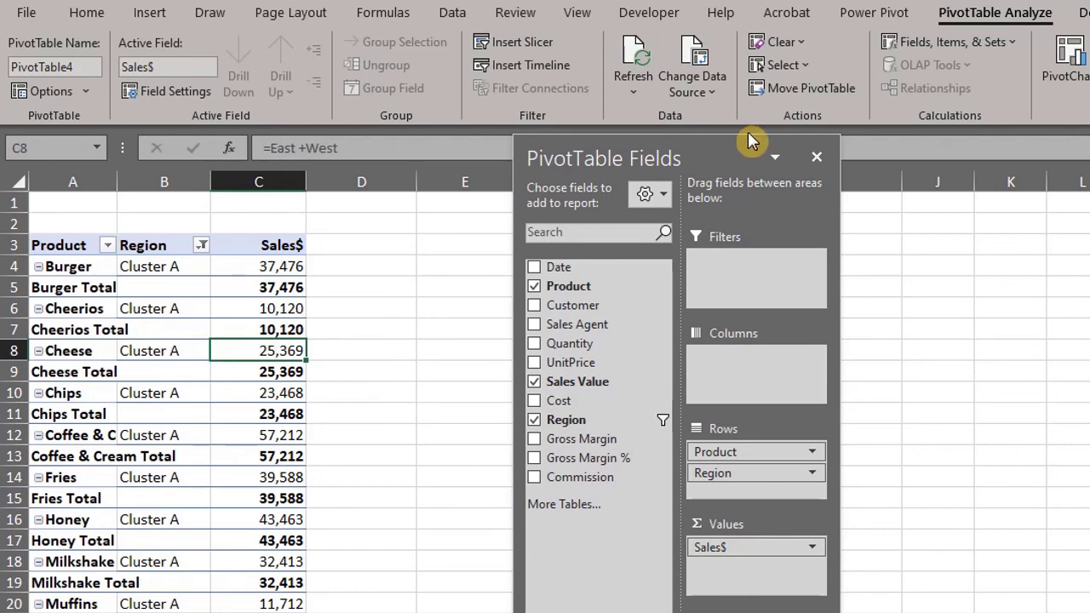
pyautogui.click(997, 49)
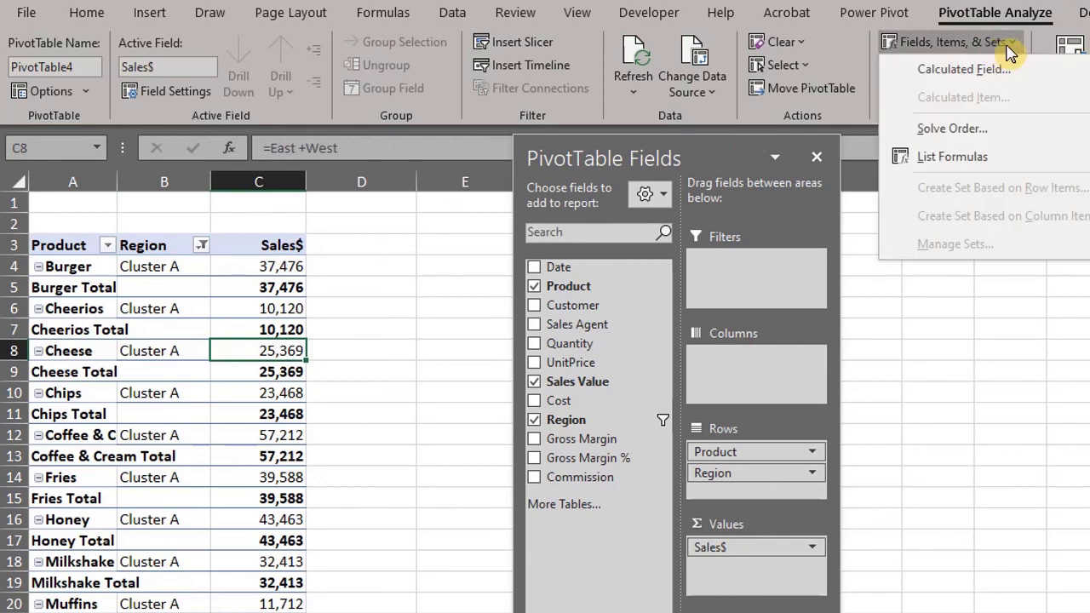
pyautogui.click(1011, 160)
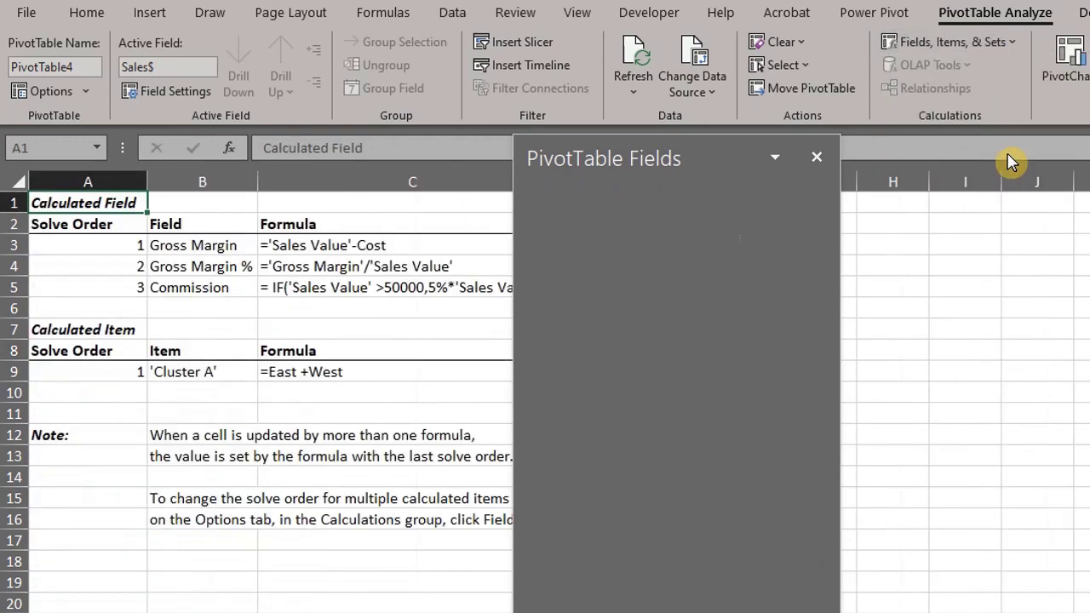